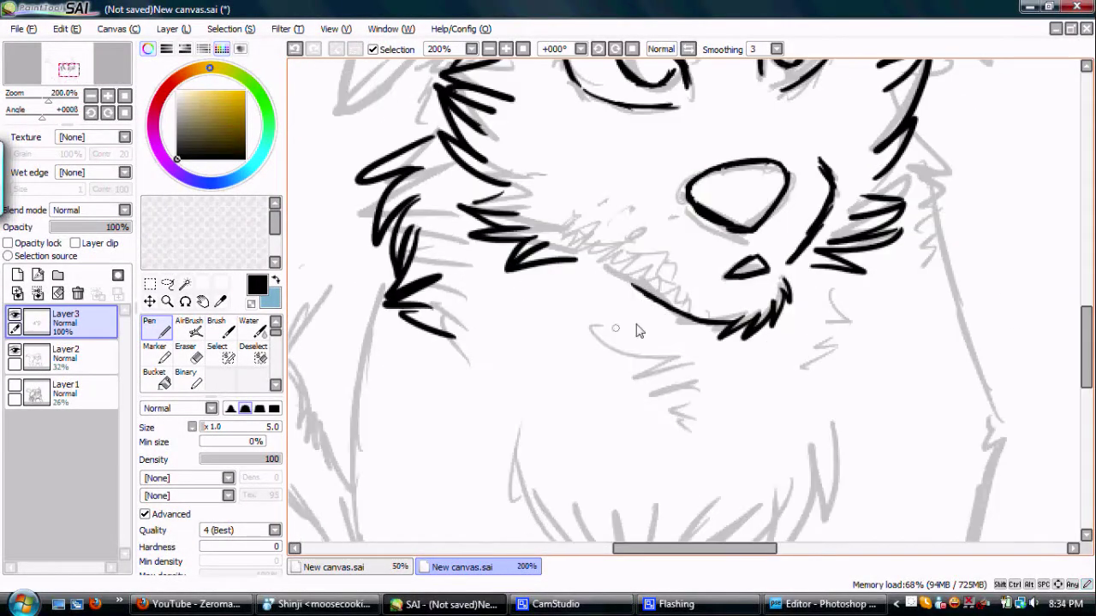
Ink bold black lines over the dog's neck and left side of the body
{"action": "mouse_move", "coordinate": [856, 291]}
{"action": "left_mouse_down"}
{"action": "mouse_move", "coordinate": [782, 218]}
{"action": "mouse_move", "coordinate": [479, 356]}
{"action": "left_mouse_up"}
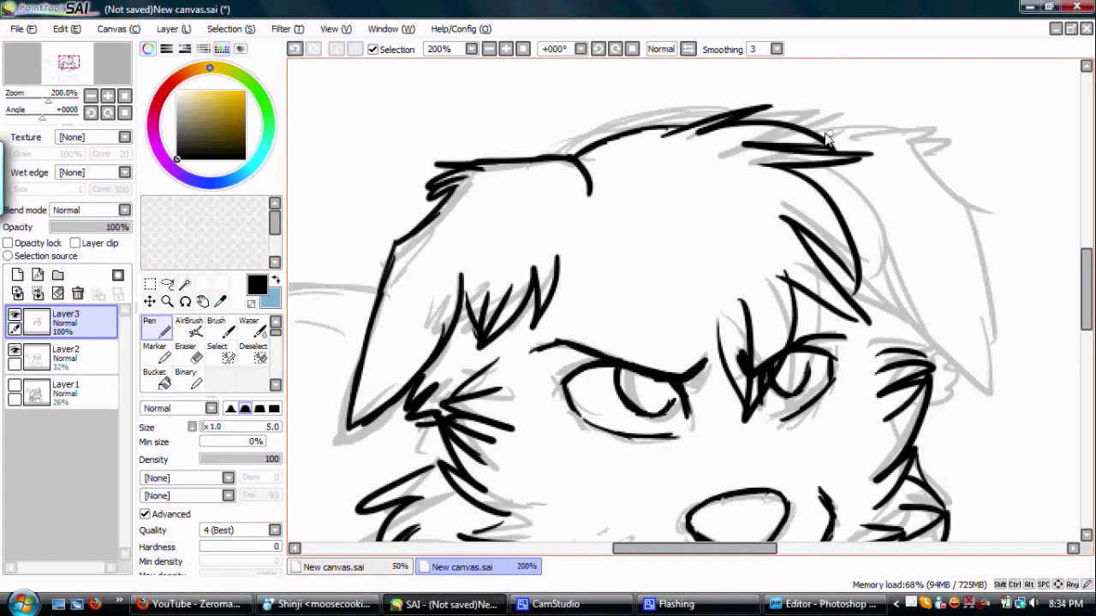
{"action": "scroll", "coordinate": [984, 300], "scroll_direction": "down", "scroll_amount": 5}
{"action": "scroll", "coordinate": [778, 360], "scroll_direction": "down", "scroll_amount": 5}
{"action": "scroll", "coordinate": [779, 359], "scroll_direction": "down", "scroll_amount": 5}
{"action": "left_click_drag", "start_coordinate": [569, 197], "coordinate": [505, 428]}
{"action": "left_click_drag", "start_coordinate": [377, 214], "coordinate": [321, 428]}
Ink over the dog's left and middle body lines in black
{"action": "left_click_drag", "start_coordinate": [707, 549], "coordinate": [726, 549]}
{"action": "mouse_move", "coordinate": [1086, 419]}
{"action": "left_mouse_down"}
{"action": "mouse_move", "coordinate": [1087, 364]}
{"action": "mouse_move", "coordinate": [1088, 416]}
{"action": "left_mouse_up"}
{"action": "left_click_drag", "start_coordinate": [733, 549], "coordinate": [600, 549]}
{"action": "left_click_drag", "start_coordinate": [443, 248], "coordinate": [381, 475]}
{"action": "left_click_drag", "start_coordinate": [732, 120], "coordinate": [758, 432]}
Erase stray ink, then save and open the drawing in Photoshop Elements as 1800suicide.psd
{"action": "key", "text": "e"}
{"action": "scroll", "coordinate": [651, 342], "scroll_direction": "up", "scroll_amount": 5}
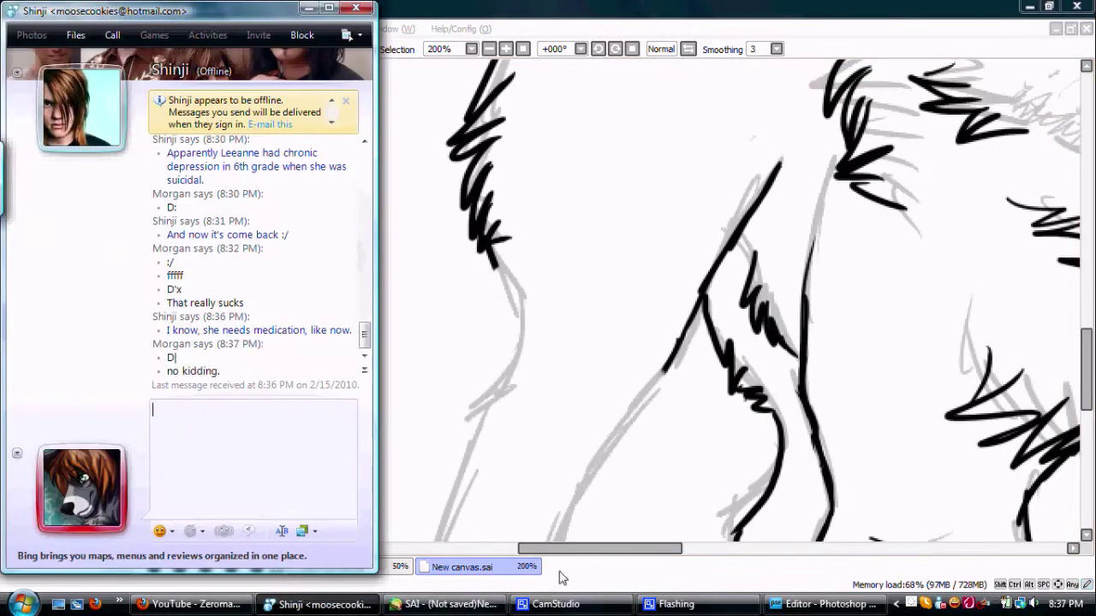
{"action": "left_click_drag", "start_coordinate": [565, 553], "coordinate": [531, 553]}
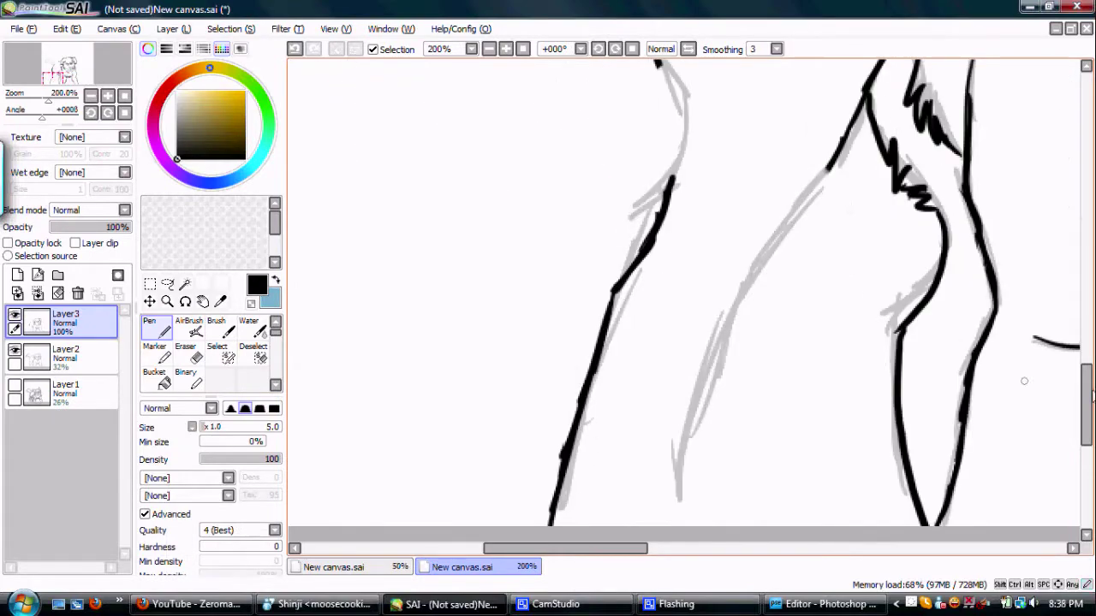
{"action": "left_click", "coordinate": [150, 326]}
{"action": "scroll", "coordinate": [685, 300], "scroll_direction": "up", "scroll_amount": 10}
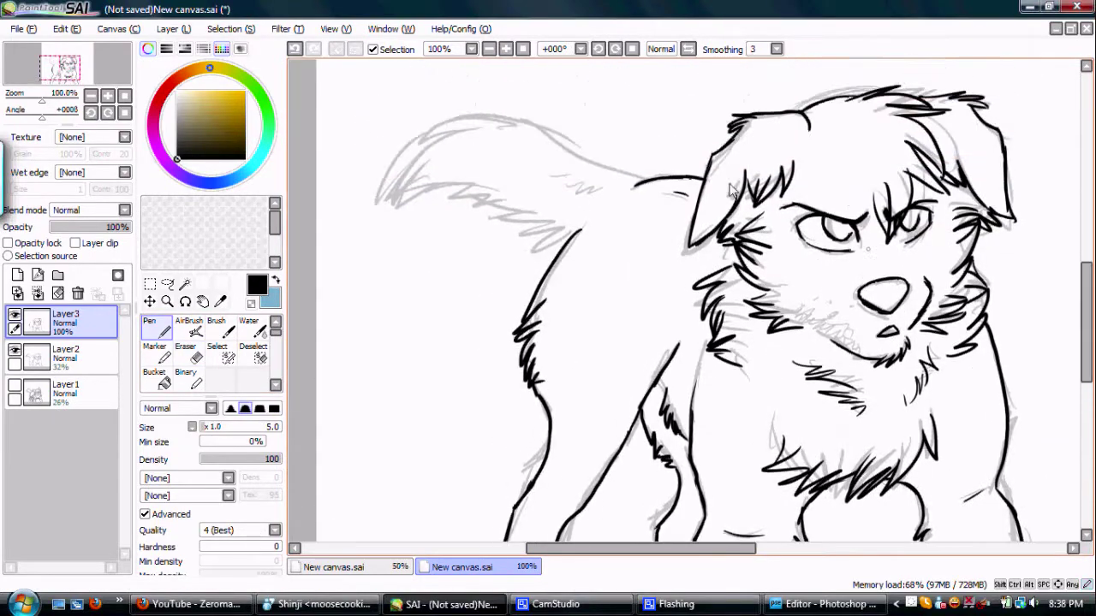
{"action": "scroll", "coordinate": [923, 298], "scroll_direction": "down", "scroll_amount": 5}
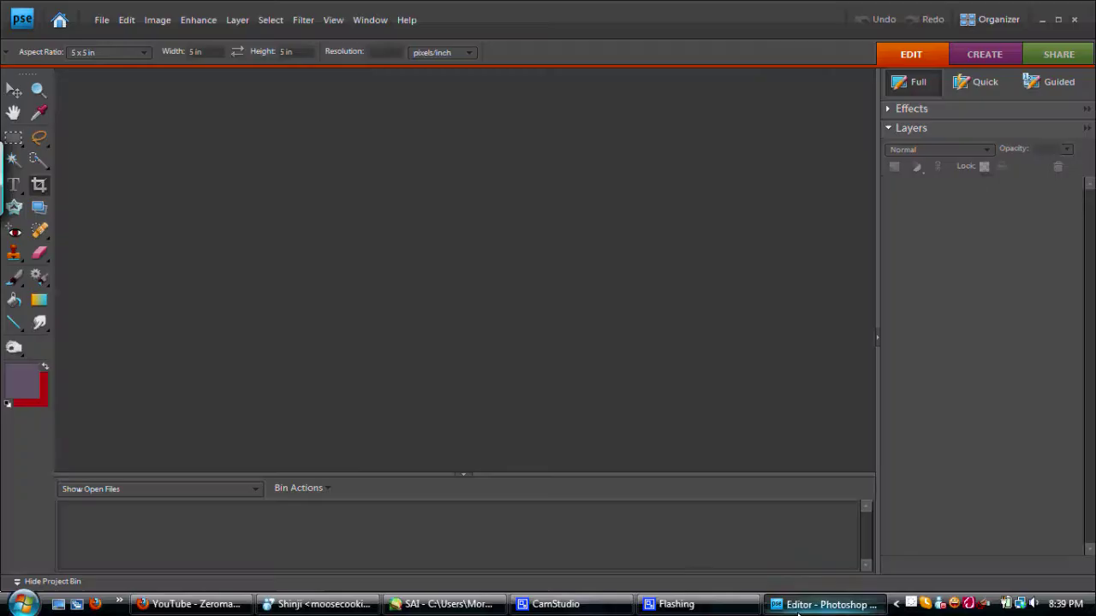
{"action": "key", "text": "ctrl+o"}
{"action": "left_click", "coordinate": [746, 333]}
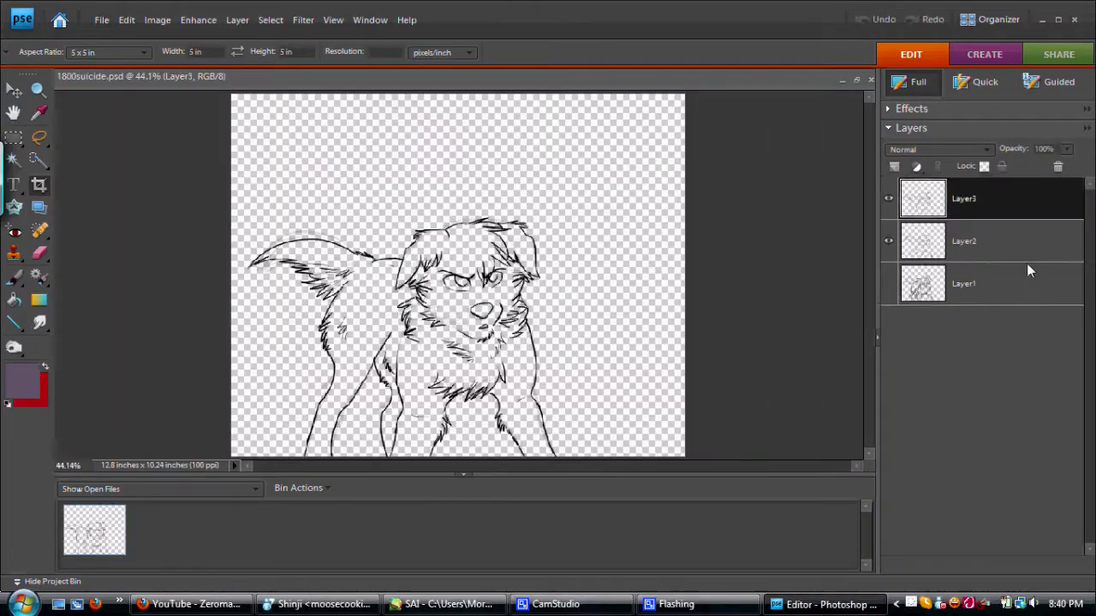
Flood-fill the layer with bright green and set the foreground to deep reddish brown
{"action": "left_click", "coordinate": [14, 299]}
{"action": "left_click", "coordinate": [21, 381]}
{"action": "left_click", "coordinate": [966, 240]}
{"action": "left_click", "coordinate": [458, 274]}
{"action": "left_click", "coordinate": [21, 381]}
{"action": "left_click", "coordinate": [780, 317]}
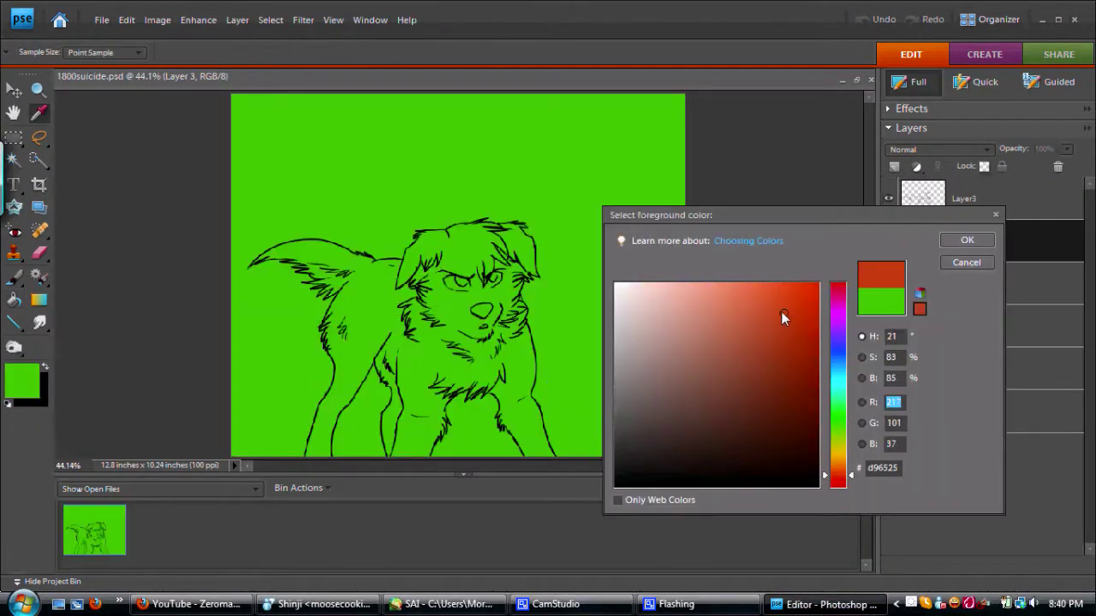
{"action": "key", "text": "Return"}
Zoom to 200% and paint dark brown over the forehead with a 6 px brush
{"action": "key", "text": "b"}
{"action": "key", "text": "ctrl+equal"}
{"action": "key", "text": "ctrl+equal"}
{"action": "key", "text": "ctrl+equal"}
{"action": "mouse_move", "coordinate": [266, 325]}
{"action": "left_mouse_down"}
{"action": "mouse_move", "coordinate": [228, 183]}
{"action": "mouse_move", "coordinate": [533, 318]}
{"action": "left_mouse_up"}
{"action": "scroll", "coordinate": [385, 325], "scroll_direction": "up", "scroll_amount": 3}
{"action": "key", "text": "bracketleft"}
{"action": "key", "text": "bracketleft"}
{"action": "left_click_drag", "start_coordinate": [306, 265], "coordinate": [267, 282]}
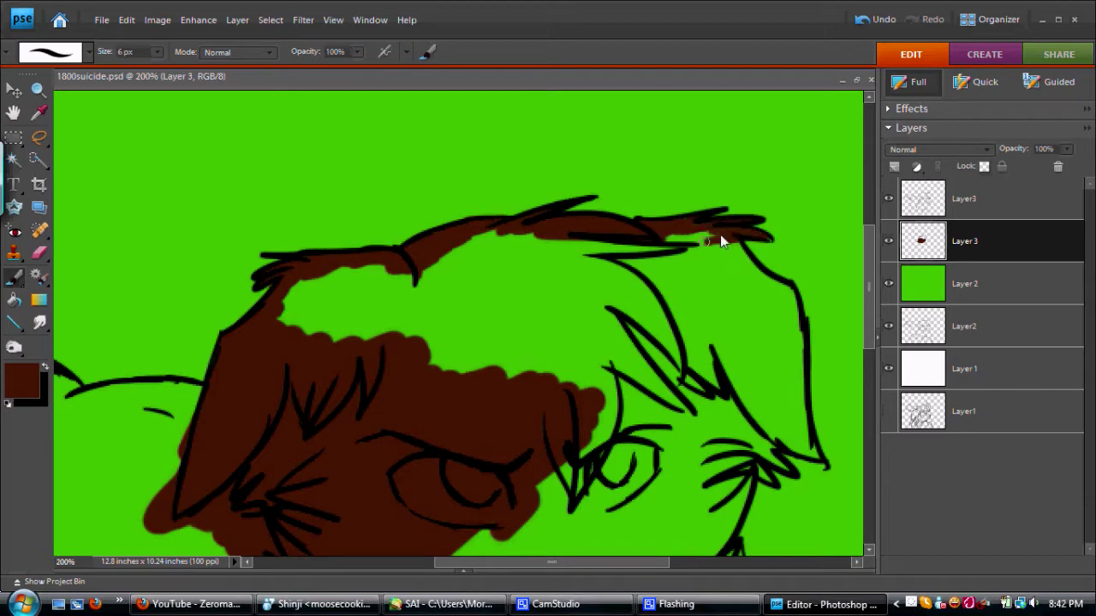
Paint dark brown base colour over the ear, cheek, neck and tail fur
{"action": "left_click_drag", "start_coordinate": [770, 287], "coordinate": [801, 419]}
{"action": "scroll", "coordinate": [760, 298], "scroll_direction": "down", "scroll_amount": 3}
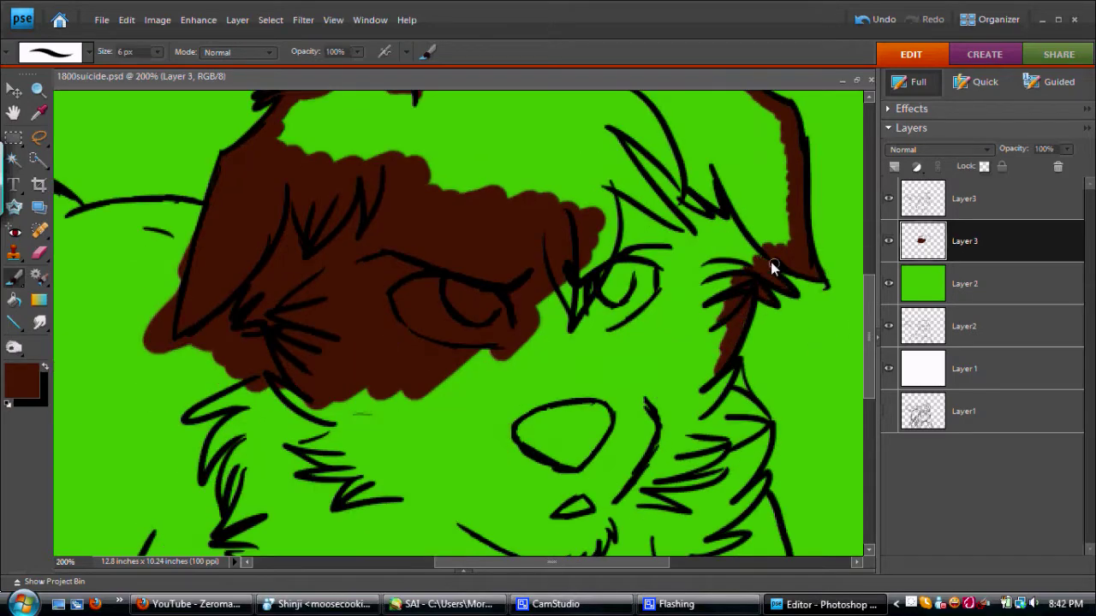
{"action": "left_click_drag", "start_coordinate": [723, 369], "coordinate": [754, 424]}
{"action": "scroll", "coordinate": [752, 386], "scroll_direction": "down", "scroll_amount": 3}
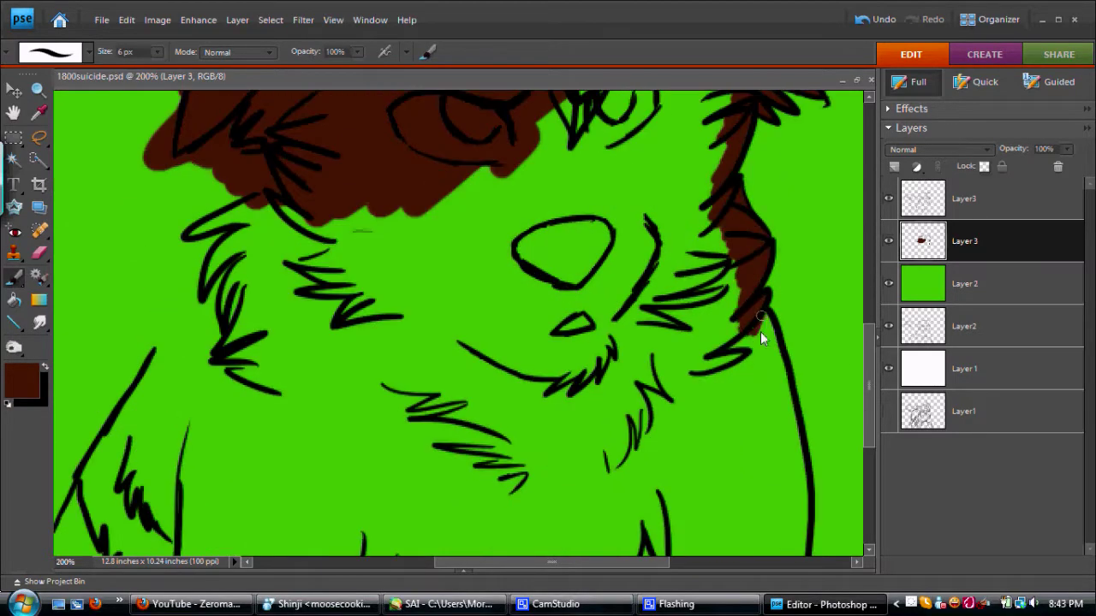
{"action": "scroll", "coordinate": [600, 386], "scroll_direction": "left", "scroll_amount": 5}
{"action": "scroll", "coordinate": [514, 411], "scroll_direction": "up", "scroll_amount": 3}
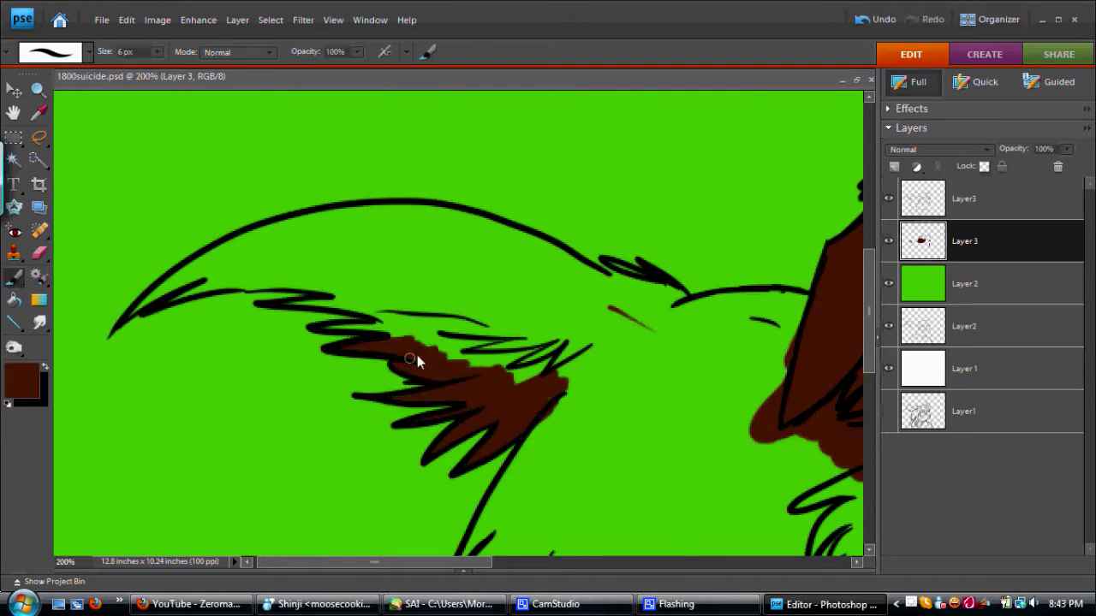
{"action": "left_click_drag", "start_coordinate": [867, 329], "coordinate": [866, 419]}
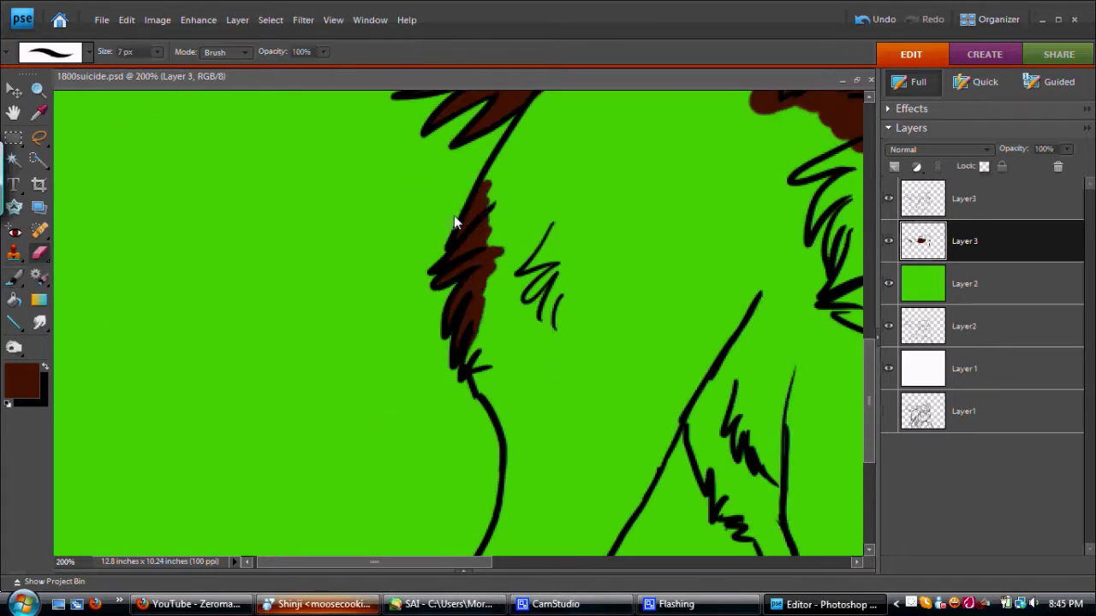
{"action": "scroll", "coordinate": [844, 396], "scroll_direction": "up", "scroll_amount": 5}
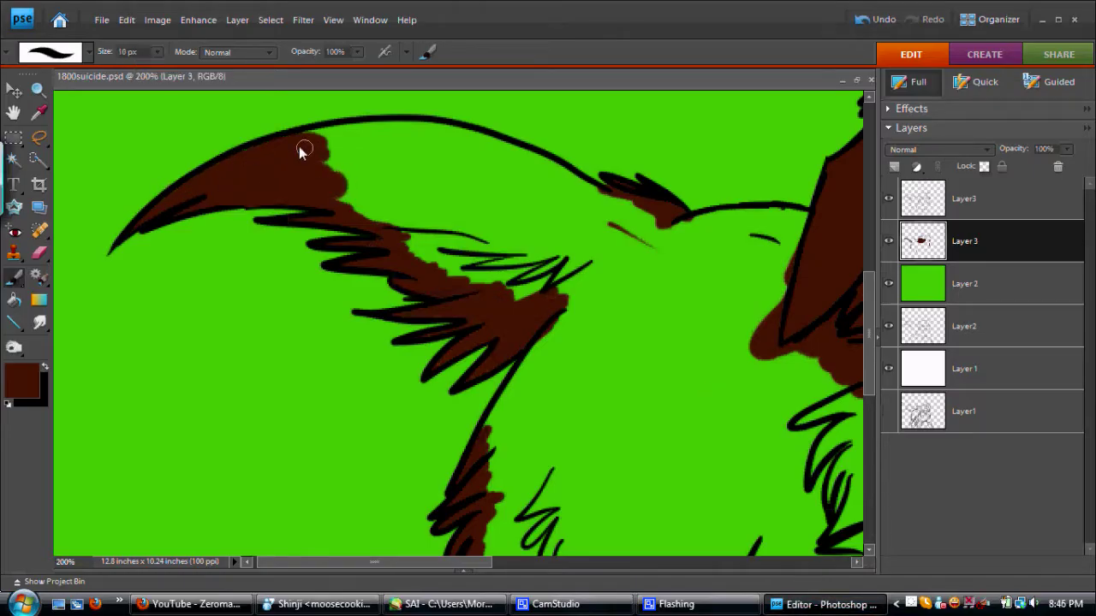
{"action": "mouse_move", "coordinate": [300, 152]}
{"action": "left_mouse_down"}
{"action": "mouse_move", "coordinate": [555, 314]}
{"action": "mouse_move", "coordinate": [445, 133]}
{"action": "left_mouse_up"}
Paint dark brown over the tail and along the chest and leg edge
{"action": "scroll", "coordinate": [744, 227], "scroll_direction": "down", "scroll_amount": 5}
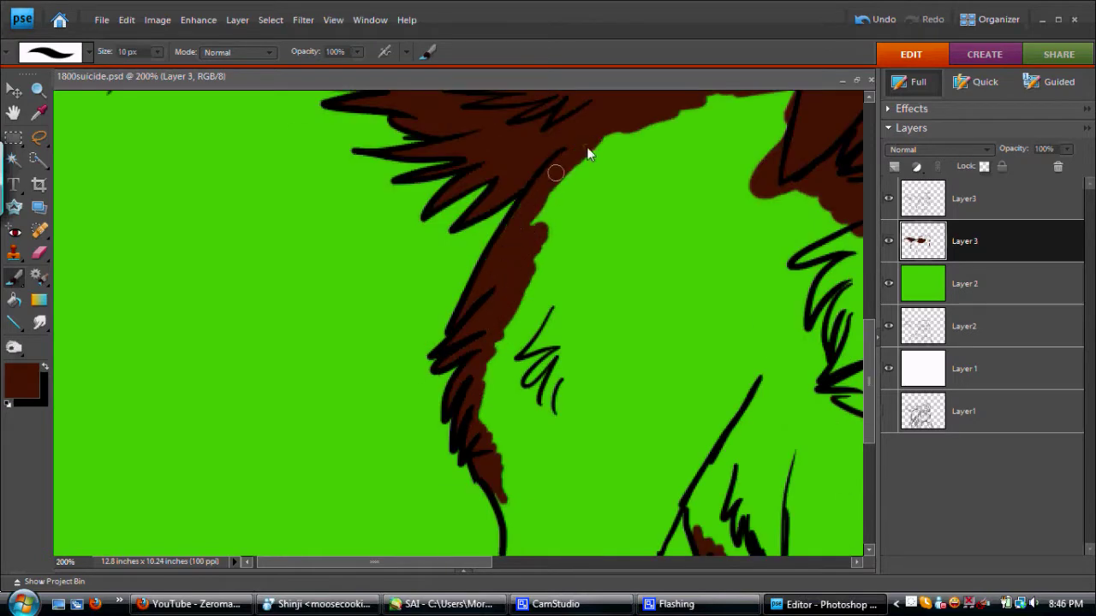
{"action": "scroll", "coordinate": [558, 177], "scroll_direction": "down", "scroll_amount": 3}
{"action": "left_click_drag", "start_coordinate": [737, 222], "coordinate": [774, 176]}
{"action": "mouse_move", "coordinate": [384, 517]}
{"action": "left_mouse_down"}
{"action": "mouse_move", "coordinate": [448, 380]}
{"action": "mouse_move", "coordinate": [502, 399]}
{"action": "mouse_move", "coordinate": [494, 333]}
{"action": "mouse_move", "coordinate": [614, 324]}
{"action": "left_mouse_up"}
{"action": "scroll", "coordinate": [502, 399], "scroll_direction": "up", "scroll_amount": 2}
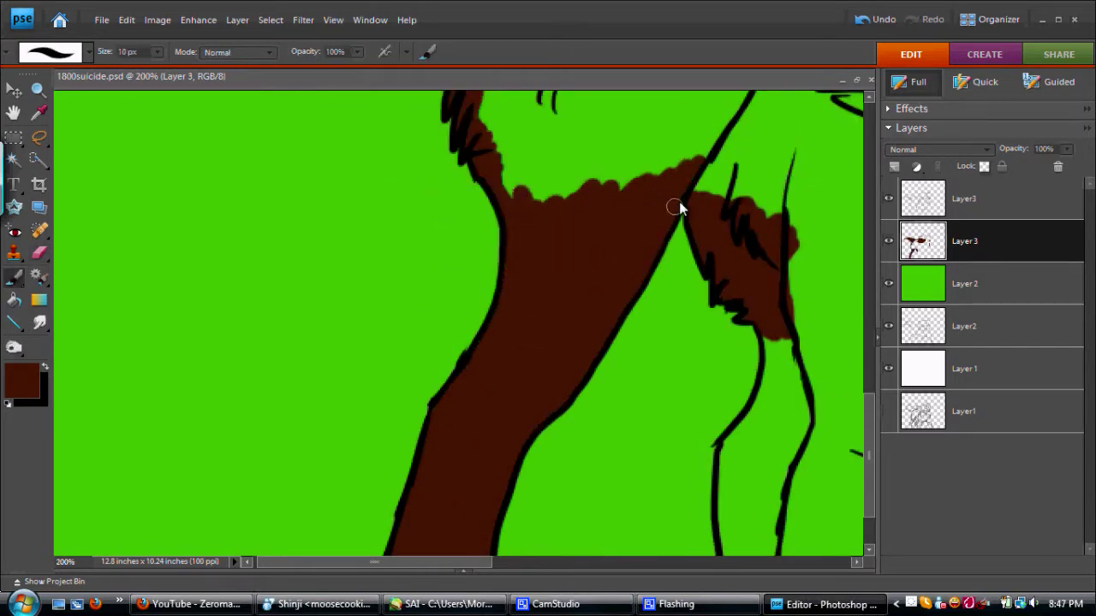
{"action": "scroll", "coordinate": [428, 342], "scroll_direction": "right", "scroll_amount": 5}
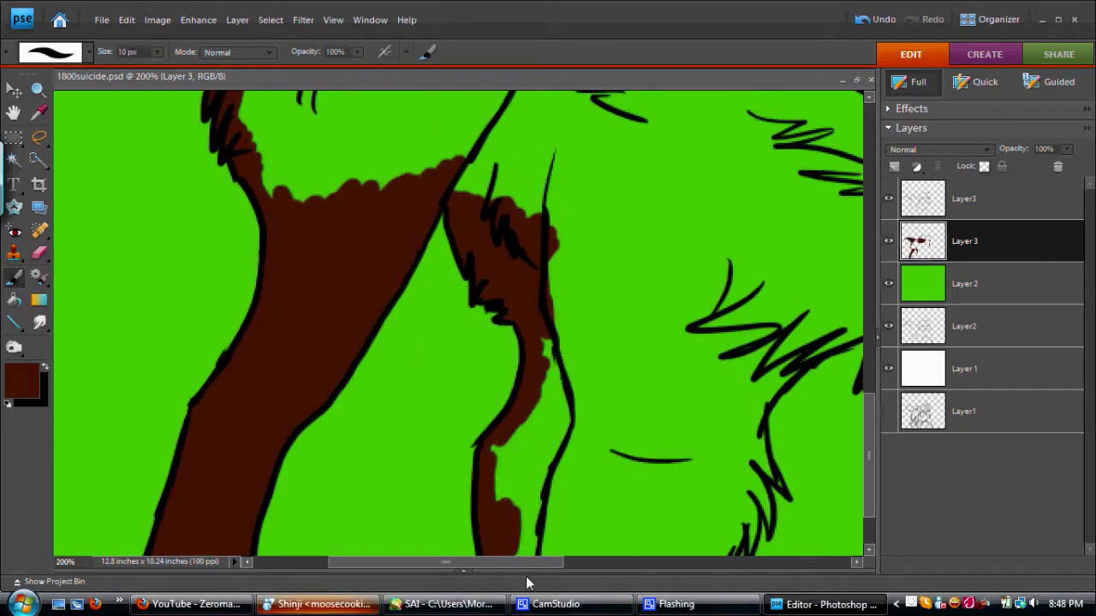
{"action": "left_click_drag", "start_coordinate": [591, 523], "coordinate": [499, 454]}
Add more dark brown base colour on the dog's right leg
{"action": "scroll", "coordinate": [752, 458], "scroll_direction": "right", "scroll_amount": 6}
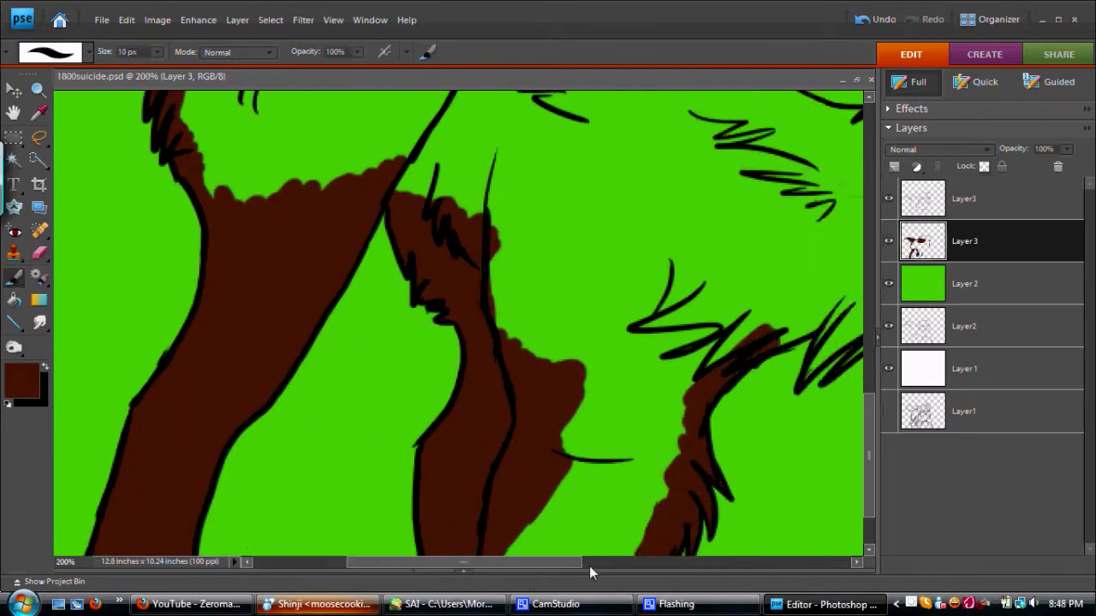
{"action": "left_click_drag", "start_coordinate": [540, 347], "coordinate": [649, 278]}
{"action": "scroll", "coordinate": [681, 462], "scroll_direction": "right", "scroll_amount": 5}
{"action": "left_click_drag", "start_coordinate": [616, 368], "coordinate": [574, 390]}
{"action": "scroll", "coordinate": [688, 514], "scroll_direction": "down", "scroll_amount": 2}
{"action": "left_click_drag", "start_coordinate": [616, 291], "coordinate": [685, 530]}
{"action": "left_click_drag", "start_coordinate": [651, 394], "coordinate": [693, 513]}
Paint dark brown along the dog's lower right body edge
{"action": "left_click", "coordinate": [310, 605]}
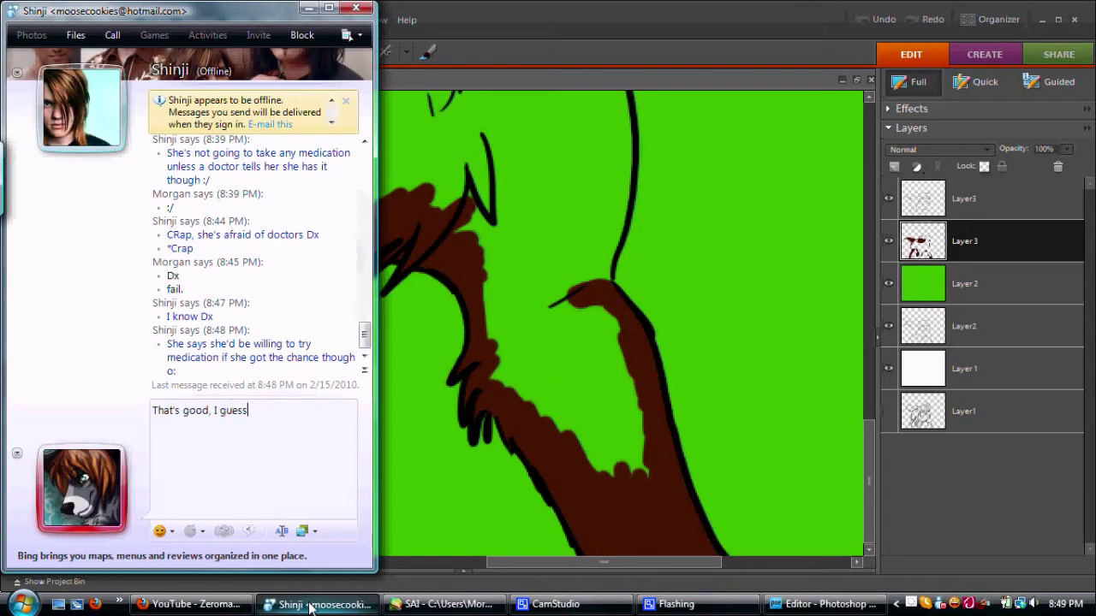
{"action": "left_click", "coordinate": [310, 604]}
{"action": "scroll", "coordinate": [428, 342], "scroll_direction": "left", "scroll_amount": 5}
{"action": "left_click_drag", "start_coordinate": [306, 472], "coordinate": [491, 483]}
{"action": "scroll", "coordinate": [496, 514], "scroll_direction": "up", "scroll_amount": 3}
{"action": "left_click_drag", "start_coordinate": [629, 471], "coordinate": [636, 373]}
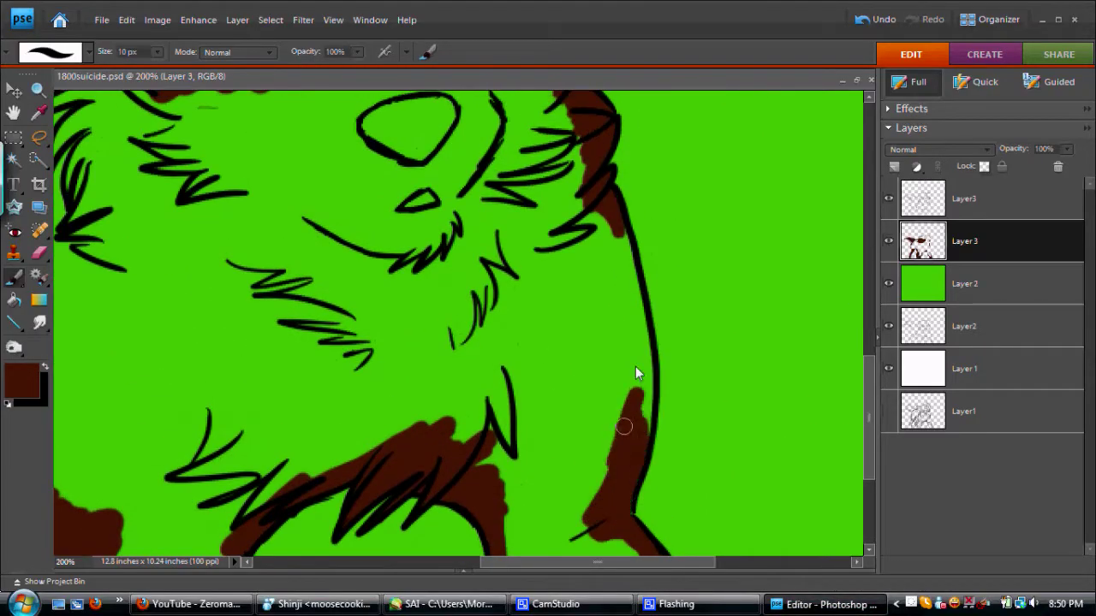
{"action": "left_click", "coordinate": [101, 20]}
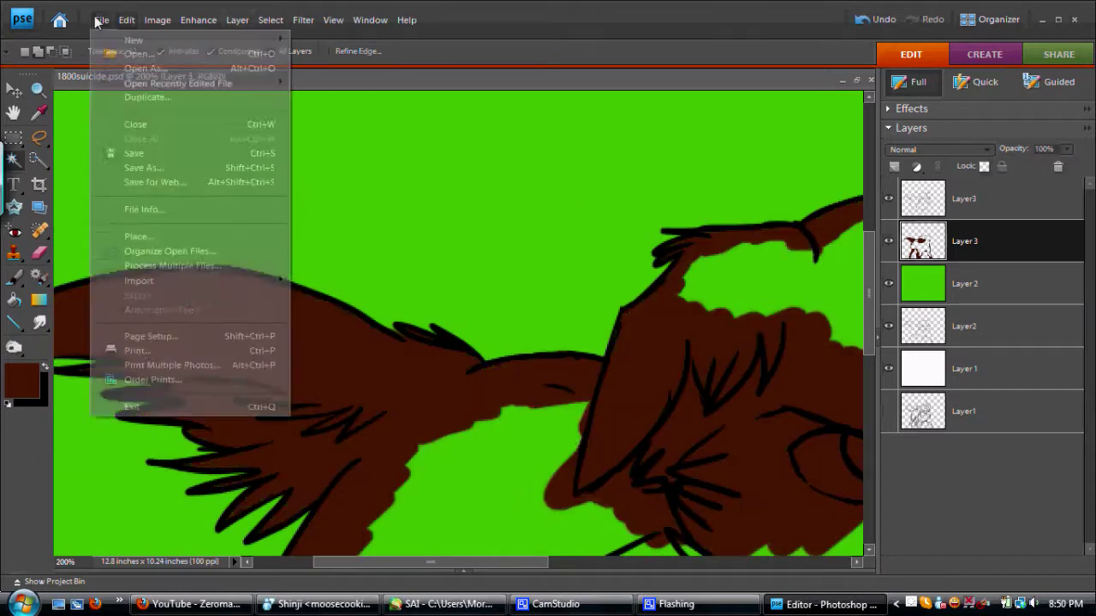
Expand the selection of unpainted green gaps and fill them with dark brown
{"action": "left_click", "coordinate": [407, 223]}
{"action": "left_click", "coordinate": [644, 196]}
{"action": "left_click", "coordinate": [270, 19]}
{"action": "left_click", "coordinate": [408, 222]}
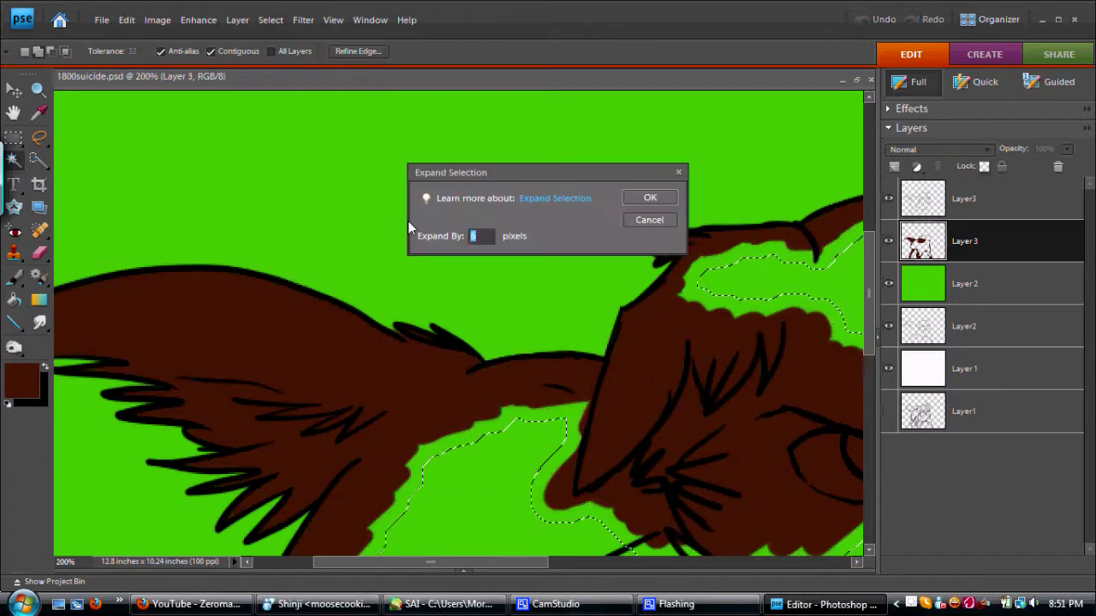
{"action": "key", "text": "Return"}
{"action": "key", "text": "k"}
{"action": "left_click", "coordinate": [489, 475]}
{"action": "left_click", "coordinate": [270, 20]}
{"action": "left_click", "coordinate": [291, 56]}
{"action": "key", "text": "b"}
On a new layer, lasso an area around the eye and fill it lighter brown
{"action": "scroll", "coordinate": [489, 440], "scroll_direction": "down", "scroll_amount": 5}
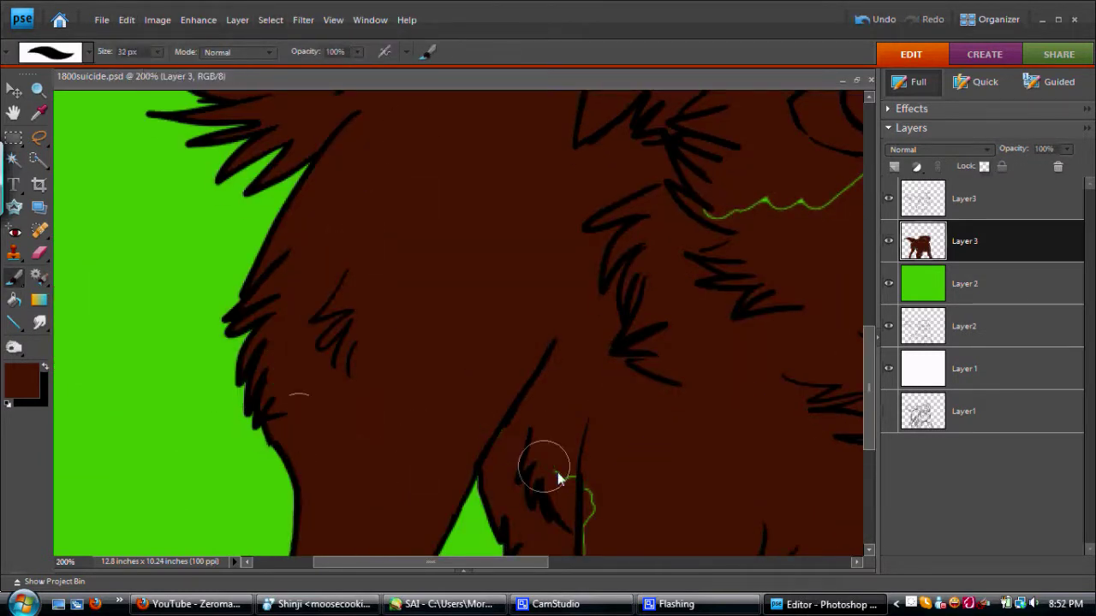
{"action": "scroll", "coordinate": [489, 440], "scroll_direction": "down", "scroll_amount": 3}
{"action": "scroll", "coordinate": [719, 331], "scroll_direction": "right", "scroll_amount": 3}
{"action": "scroll", "coordinate": [672, 168], "scroll_direction": "up", "scroll_amount": 3}
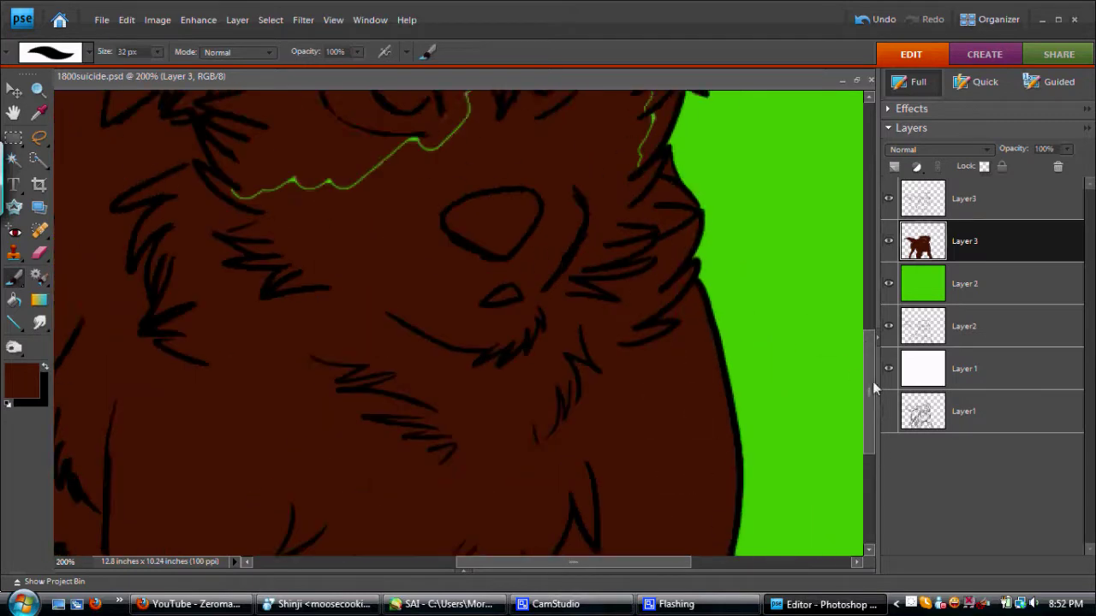
{"action": "scroll", "coordinate": [672, 168], "scroll_direction": "up", "scroll_amount": 3}
{"action": "left_click", "coordinate": [23, 379]}
{"action": "left_click", "coordinate": [777, 406]}
{"action": "left_click", "coordinate": [968, 237]}
{"action": "key", "text": "ctrl+shift+alt+n"}
{"action": "key", "text": "l"}
{"action": "left_click_drag", "start_coordinate": [324, 324], "coordinate": [407, 453]}
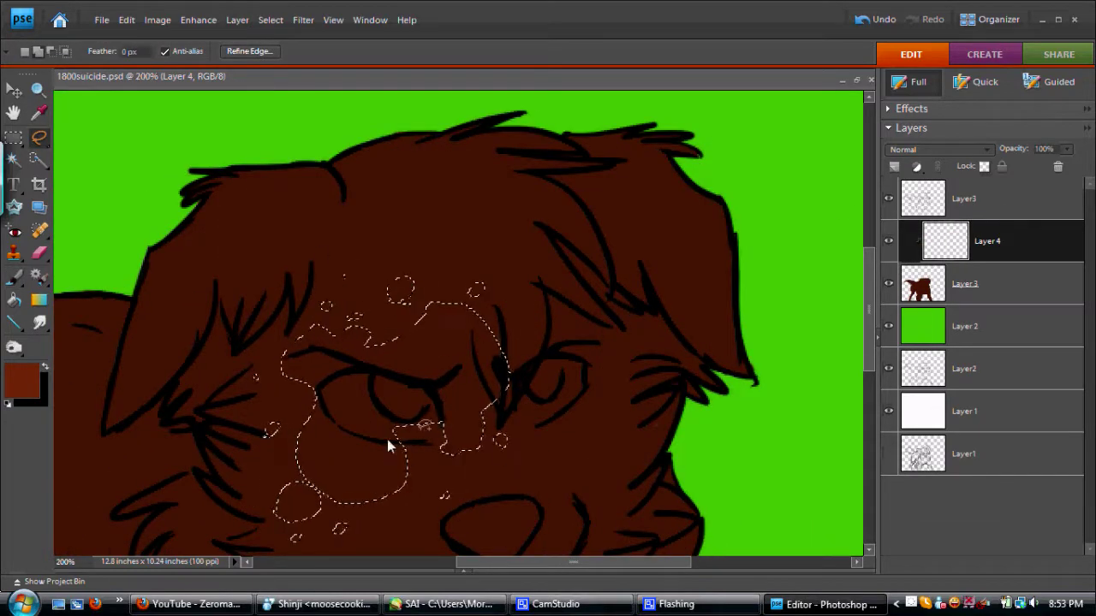
{"action": "key", "text": "alt+BackSpace"}
{"action": "key", "text": "ctrl+d"}
On another new layer, sample dark brown and paint a dark stroke over the eye
{"action": "scroll", "coordinate": [291, 132], "scroll_direction": "down", "scroll_amount": 1}
{"action": "key", "text": "ctrl+shift+alt+n"}
{"action": "scroll", "coordinate": [731, 563], "scroll_direction": "left", "scroll_amount": 2}
{"action": "key", "text": "i"}
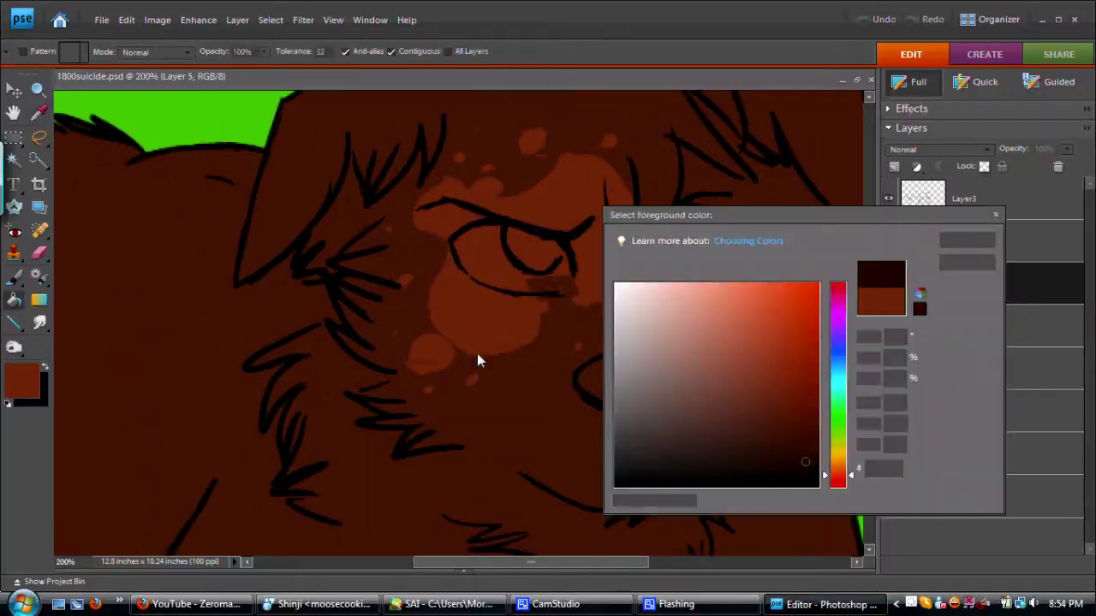
{"action": "key", "text": "Return"}
{"action": "key", "text": "b"}
{"action": "left_click_drag", "start_coordinate": [586, 381], "coordinate": [639, 398]}
Hide the green background layer and add a new layer above it for dark grey
{"action": "left_click", "coordinate": [915, 351]}
{"action": "key", "text": "ctrl+shift+alt+n"}
{"action": "scroll", "coordinate": [458, 325], "scroll_direction": "down", "scroll_amount": 5}
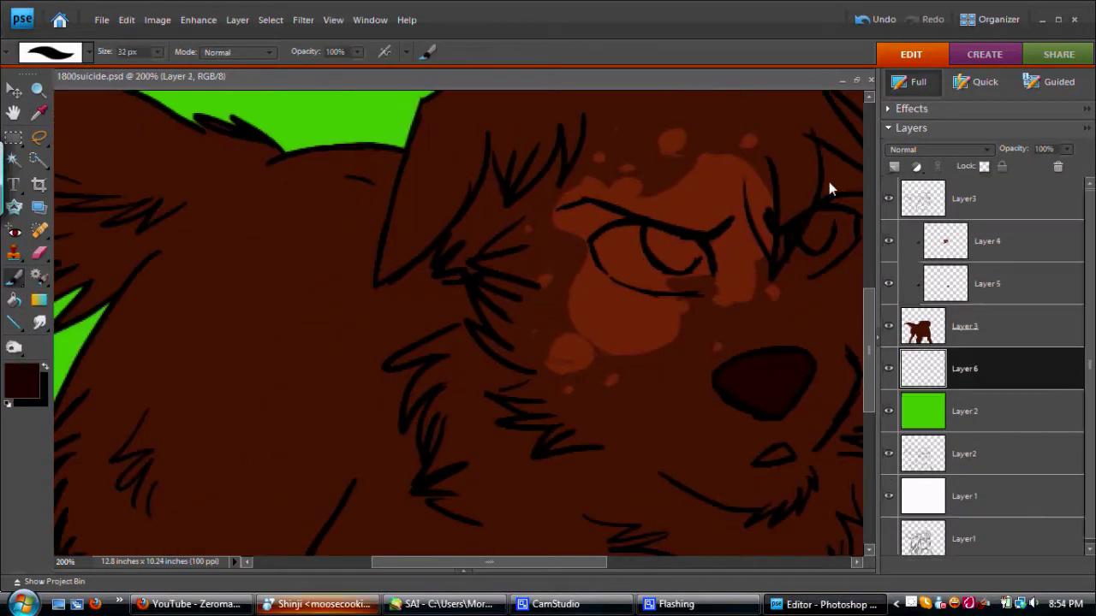
{"action": "left_click", "coordinate": [888, 411]}
{"action": "key", "text": "alt+BackSpace"}
{"action": "left_click", "coordinate": [24, 383]}
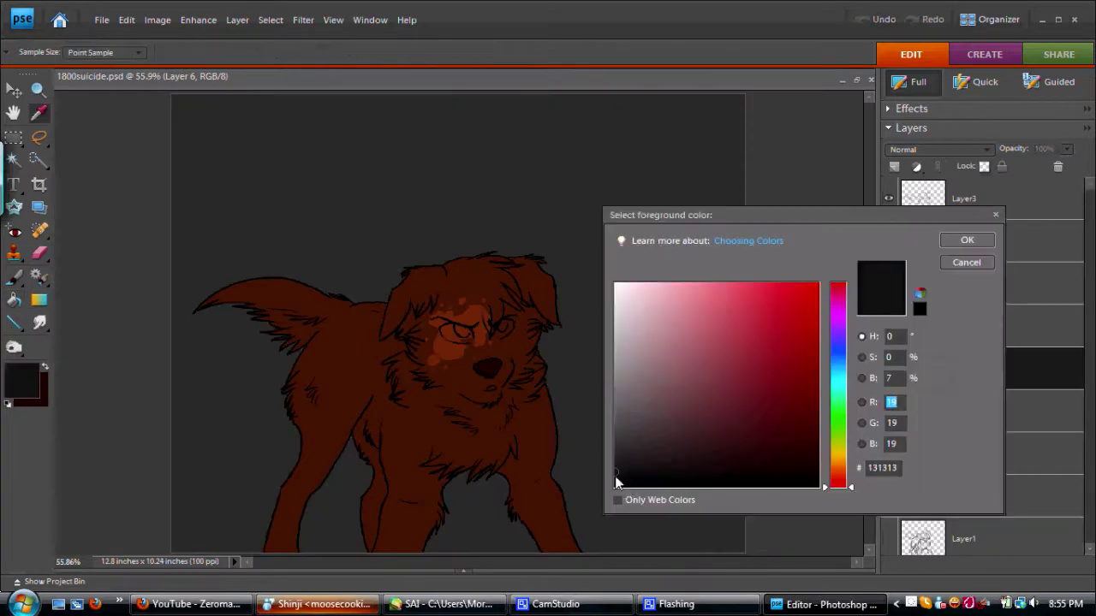
Fill the new layer dark grey and stamp a city skyline brush on another layer
{"action": "key", "text": "Return"}
{"action": "key", "text": "ctrl+shift+alt+n"}
{"action": "left_click", "coordinate": [126, 20]}
{"action": "left_click", "coordinate": [87, 52]}
{"action": "left_click", "coordinate": [448, 267]}
Fill the rectangular ground area below the skyline dark
{"action": "key", "text": "m"}
{"action": "left_click_drag", "start_coordinate": [172, 311], "coordinate": [745, 552]}
{"action": "key", "text": "k"}
{"action": "left_click", "coordinate": [459, 432]}
{"action": "key", "text": "b"}
{"action": "left_click", "coordinate": [271, 20]}
{"action": "left_click", "coordinate": [282, 49]}
Duplicate the skyline, Gaussian Blur the copy, and keep the sharp skyline above it
{"action": "key", "text": "ctrl+j"}
{"action": "left_click", "coordinate": [303, 19]}
{"action": "left_click", "coordinate": [484, 167]}
{"action": "left_click", "coordinate": [354, 154]}
{"action": "left_click", "coordinate": [317, 604]}
{"action": "left_click", "coordinate": [316, 604]}
{"action": "left_click", "coordinate": [237, 19]}
{"action": "left_click", "coordinate": [1000, 411]}
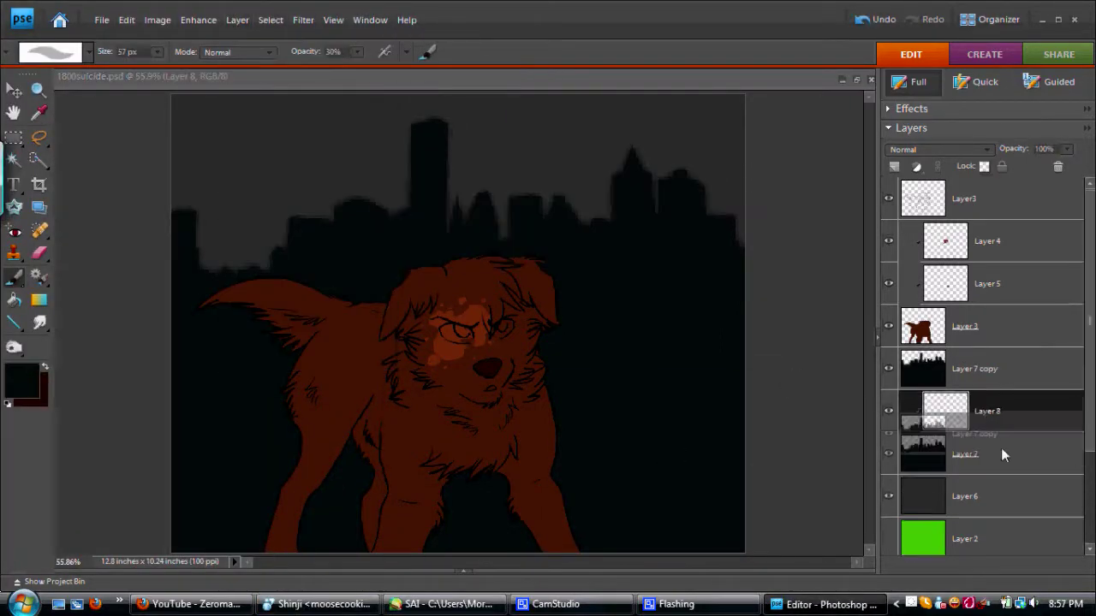
On a new layer, paint red strokes across the lower background with splatter brushes
{"action": "key", "text": "ctrl+shift+alt+n"}
{"action": "left_click", "coordinate": [87, 51]}
{"action": "left_click", "coordinate": [22, 381]}
{"action": "left_click", "coordinate": [789, 386]}
{"action": "left_click", "coordinate": [966, 237]}
{"action": "left_click_drag", "start_coordinate": [257, 300], "coordinate": [728, 299]}
Stamp bright red splatter on the lower right background with a large splatter brush
{"action": "left_click", "coordinate": [100, 92]}
{"action": "left_click", "coordinate": [127, 147]}
{"action": "left_click", "coordinate": [22, 381]}
{"action": "left_click", "coordinate": [782, 315]}
{"action": "left_click", "coordinate": [965, 237]}
{"action": "left_click", "coordinate": [659, 462]}
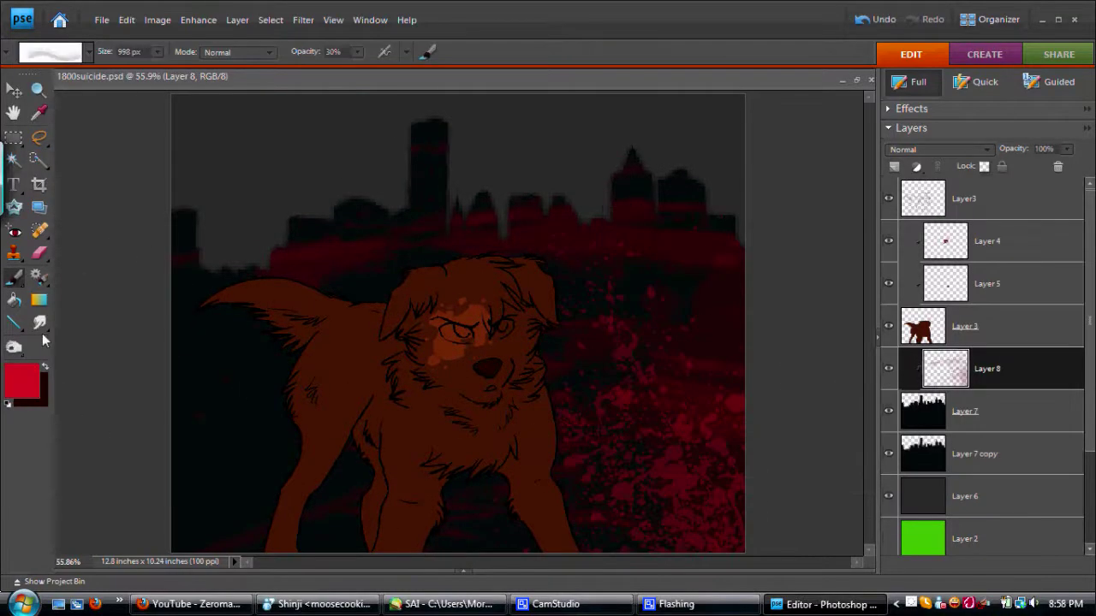
{"action": "scroll", "coordinate": [970, 402], "scroll_direction": "down", "scroll_amount": 2}
On a new layer, paint a tan crescent moon curl with a small soft 13 px brush
{"action": "left_click", "coordinate": [970, 406]}
{"action": "key", "text": "ctrl+shift+alt+n"}
{"action": "left_click", "coordinate": [21, 381]}
{"action": "left_click", "coordinate": [966, 238]}
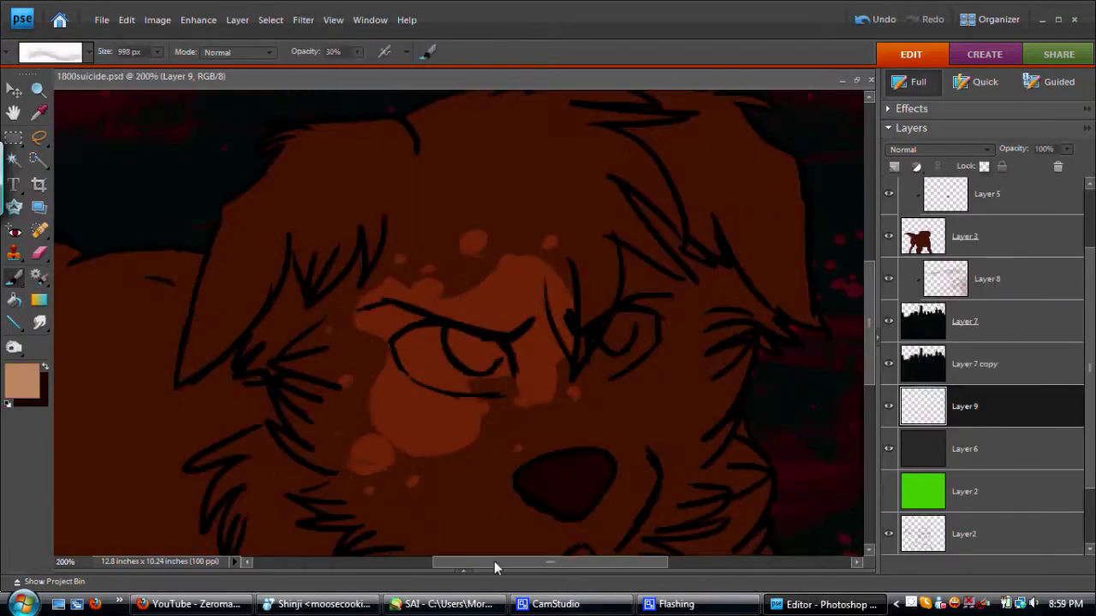
{"action": "left_click", "coordinate": [87, 52]}
{"action": "left_click", "coordinate": [135, 142]}
{"action": "left_click", "coordinate": [22, 381]}
{"action": "left_click", "coordinate": [963, 239]}
{"action": "left_click_drag", "start_coordinate": [300, 462], "coordinate": [261, 187]}
Thicken the tan crescent moon and add a soft glow and light highlights on new layers
{"action": "mouse_move", "coordinate": [409, 270]}
{"action": "left_mouse_down"}
{"action": "mouse_move", "coordinate": [304, 465]}
{"action": "mouse_move", "coordinate": [234, 421]}
{"action": "mouse_move", "coordinate": [224, 317]}
{"action": "mouse_move", "coordinate": [334, 197]}
{"action": "left_mouse_up"}
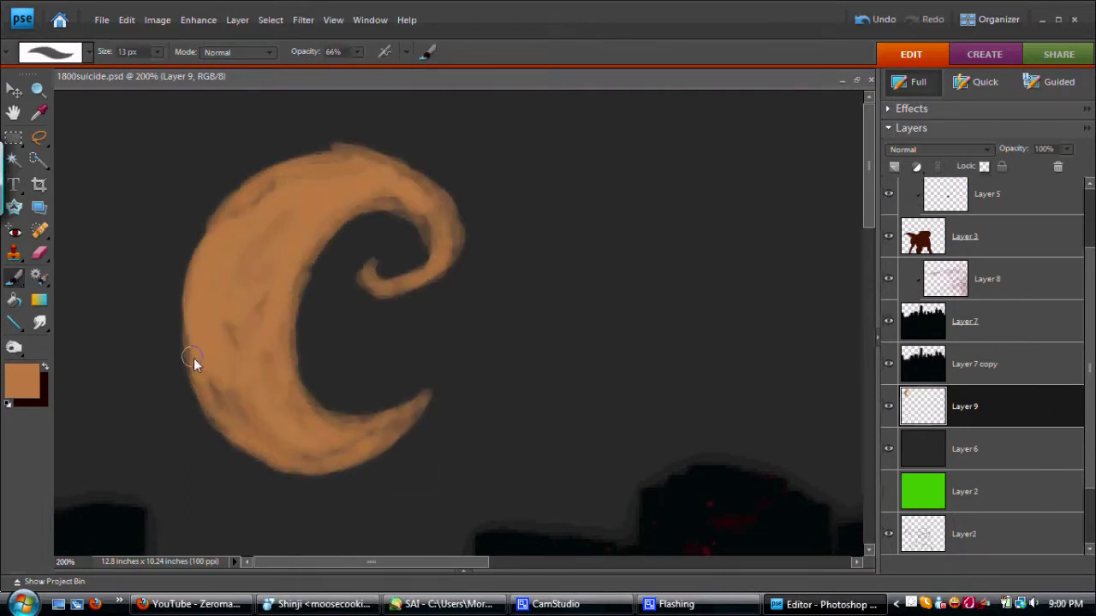
{"action": "key", "text": "ctrl+shift+alt+n"}
{"action": "key", "text": "1"}
{"action": "left_click_drag", "start_coordinate": [163, 282], "coordinate": [248, 177]}
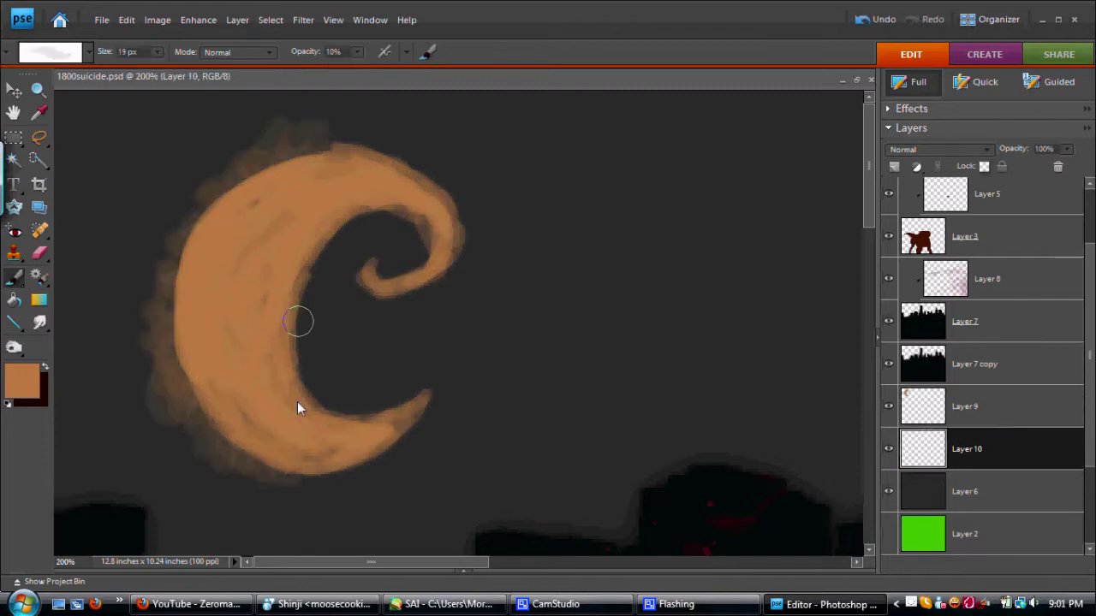
{"action": "key", "text": "ctrl+shift+alt+n"}
{"action": "left_click_drag", "start_coordinate": [327, 198], "coordinate": [337, 171]}
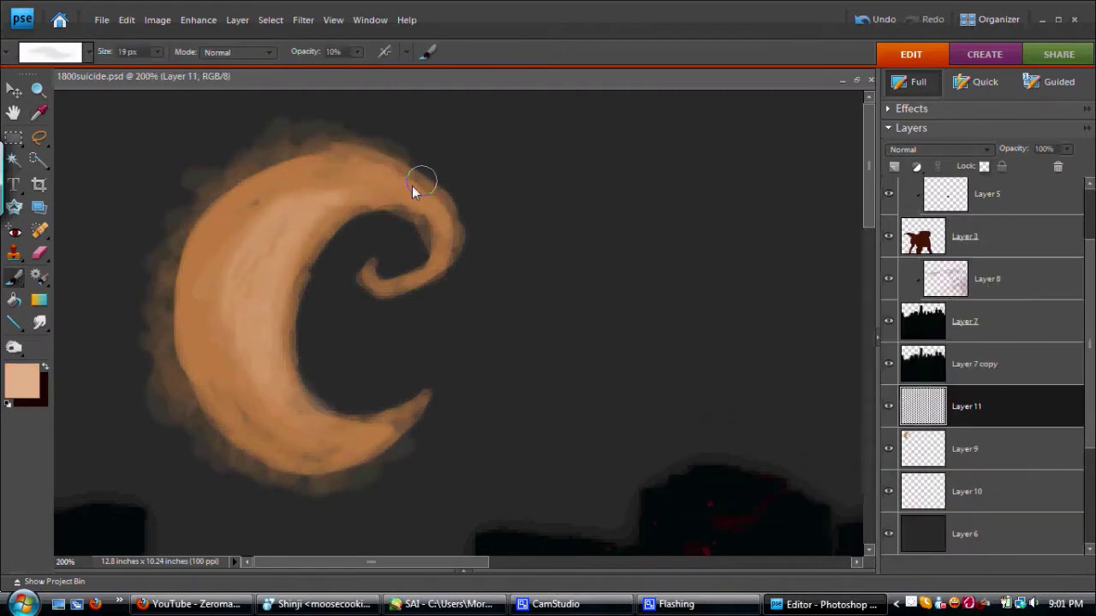
Try a large red brushed area around the moon, then undo it
{"action": "left_click", "coordinate": [22, 381]}
{"action": "left_click", "coordinate": [965, 243]}
{"action": "key", "text": "b"}
{"action": "left_click", "coordinate": [88, 51]}
{"action": "left_click", "coordinate": [99, 301]}
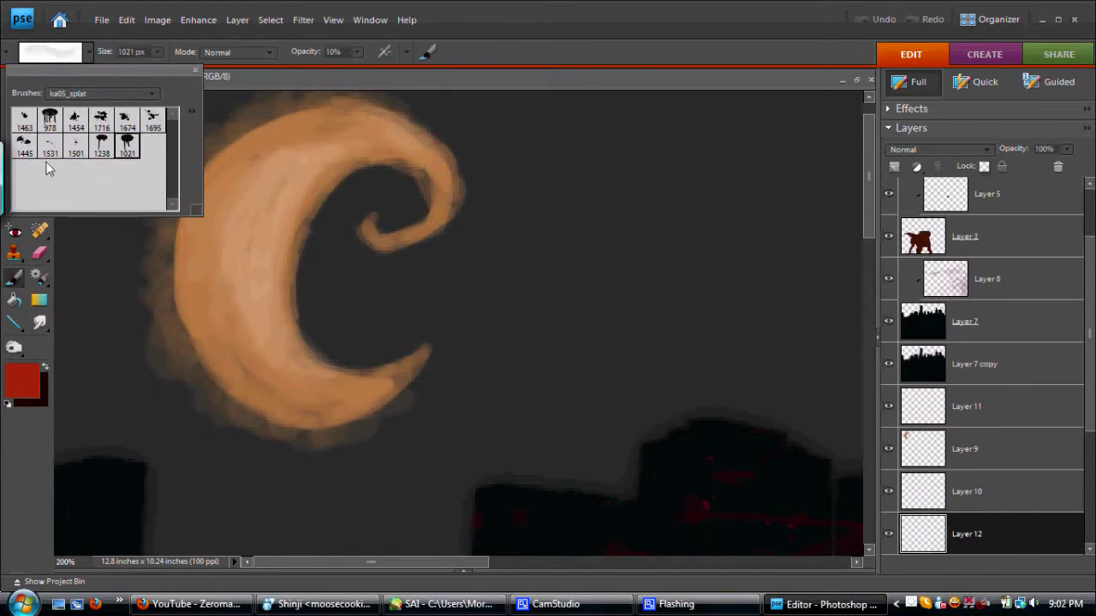
{"action": "left_click", "coordinate": [34, 120]}
{"action": "key", "text": "ctrl+minus"}
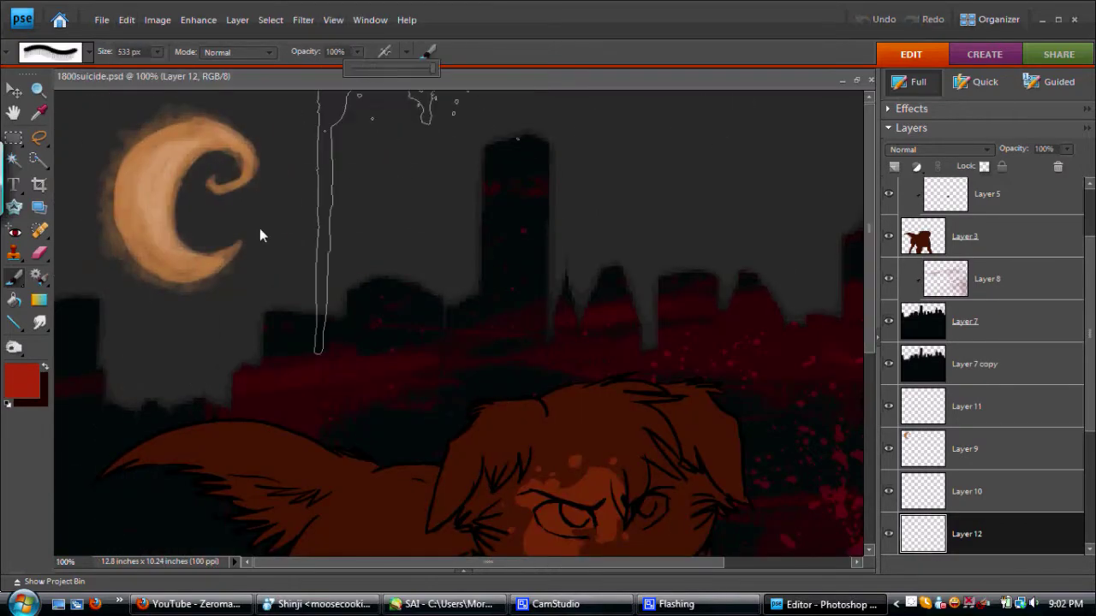
{"action": "left_click_drag", "start_coordinate": [184, 371], "coordinate": [106, 275]}
{"action": "left_click", "coordinate": [126, 19]}
Stamp a large deep-red splatter brush around the moon
{"action": "left_click", "coordinate": [152, 39]}
{"action": "left_click", "coordinate": [22, 381]}
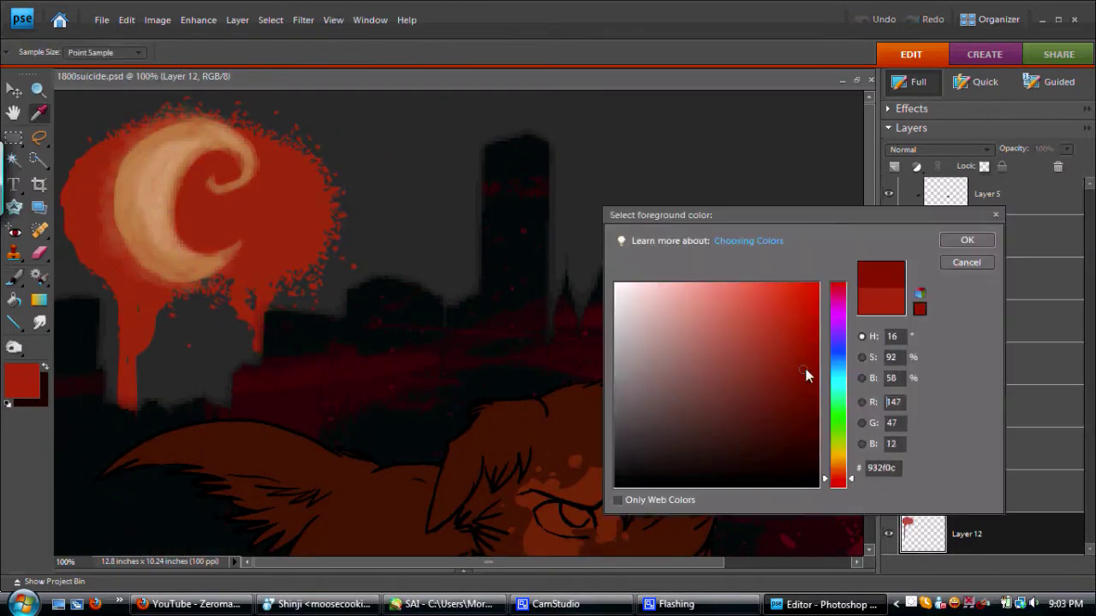
{"action": "left_click", "coordinate": [1032, 240]}
{"action": "left_click", "coordinate": [89, 52]}
{"action": "left_click", "coordinate": [49, 147]}
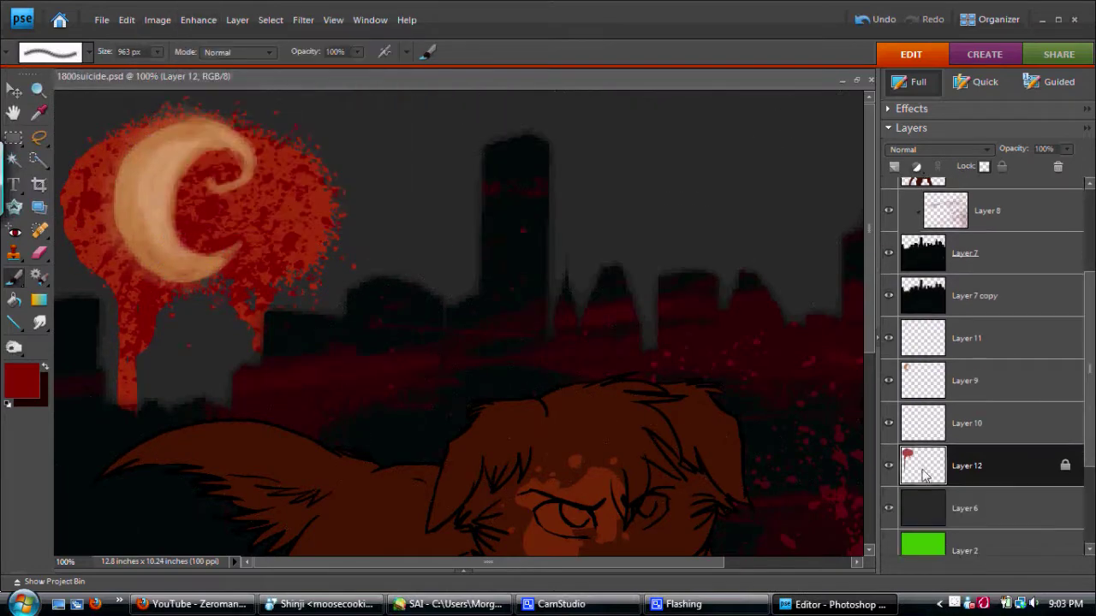
Duplicate the splatter layer, Gaussian Blur the copy and set its opacity to 73%
{"action": "key", "text": "Return"}
{"action": "key", "text": "ctrl+alt+f"}
{"action": "key", "text": "Return"}
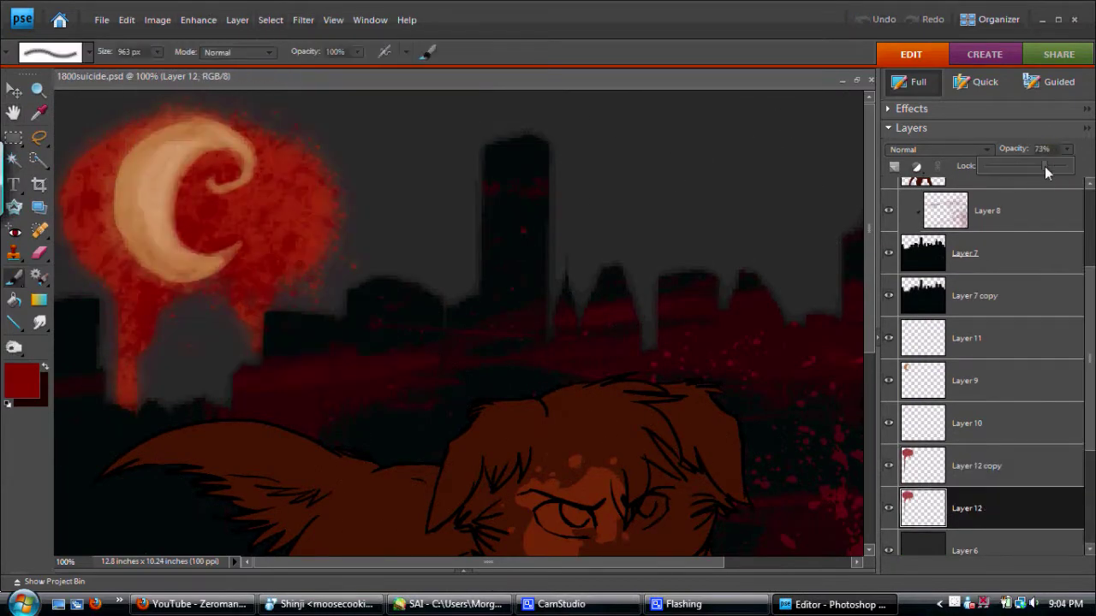
{"action": "left_click_drag", "start_coordinate": [1066, 166], "coordinate": [1044, 167]}
{"action": "scroll", "coordinate": [462, 325], "scroll_direction": "down", "scroll_amount": 5}
{"action": "scroll", "coordinate": [985, 343], "scroll_direction": "up", "scroll_amount": 5}
{"action": "left_click", "coordinate": [1004, 227]}
Add a new layer and set up a soft dark pink brush zoomed in on the muzzle
{"action": "key", "text": "ctrl+shift+alt+n"}
{"action": "left_click", "coordinate": [23, 381]}
{"action": "left_click", "coordinate": [788, 385]}
{"action": "key", "text": "Return"}
{"action": "left_click", "coordinate": [50, 51]}
{"action": "double_click", "coordinate": [59, 112]}
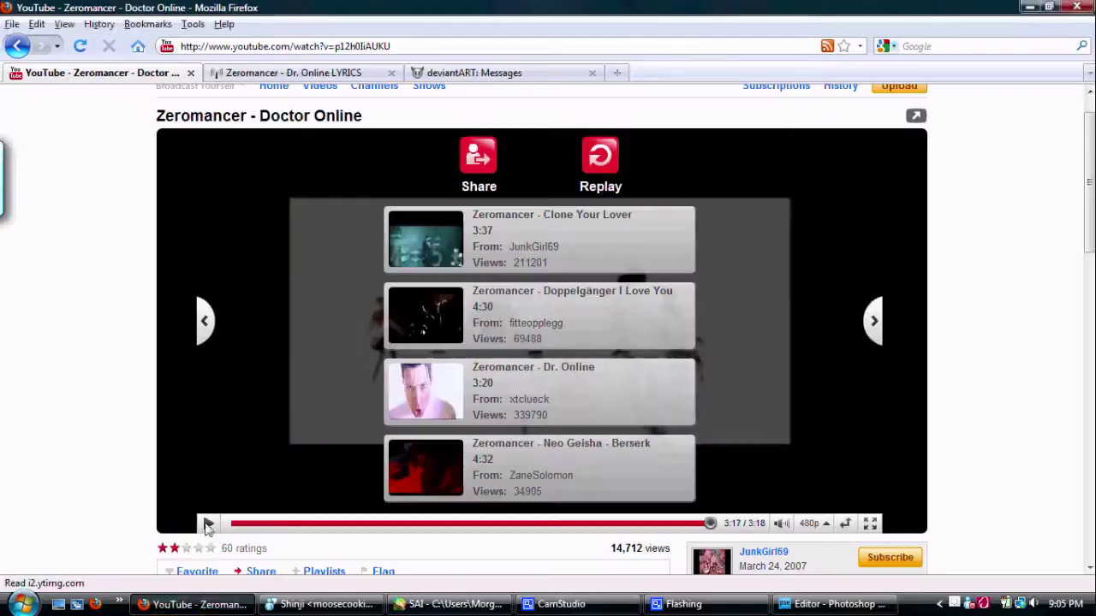
{"action": "key", "text": "ctrl+equal"}
Brush soft dark pink over muzzle, chin and cheek at 16–37% opacity, layer set to Multiply
{"action": "mouse_move", "coordinate": [318, 255]}
{"action": "left_mouse_down"}
{"action": "mouse_move", "coordinate": [369, 299]}
{"action": "mouse_move", "coordinate": [462, 343]}
{"action": "left_mouse_up"}
{"action": "left_click", "coordinate": [357, 51]}
{"action": "left_click_drag", "start_coordinate": [342, 68], "coordinate": [312, 68]}
{"action": "left_click_drag", "start_coordinate": [497, 376], "coordinate": [316, 300]}
{"action": "key", "text": "3"}
{"action": "key", "text": "7"}
{"action": "mouse_move", "coordinate": [356, 338]}
{"action": "left_mouse_down"}
{"action": "mouse_move", "coordinate": [316, 362]}
{"action": "mouse_move", "coordinate": [538, 282]}
{"action": "mouse_move", "coordinate": [199, 252]}
{"action": "left_mouse_up"}
{"action": "key", "text": "shift+alt+m"}
{"action": "scroll", "coordinate": [868, 325], "scroll_direction": "up", "scroll_amount": 5}
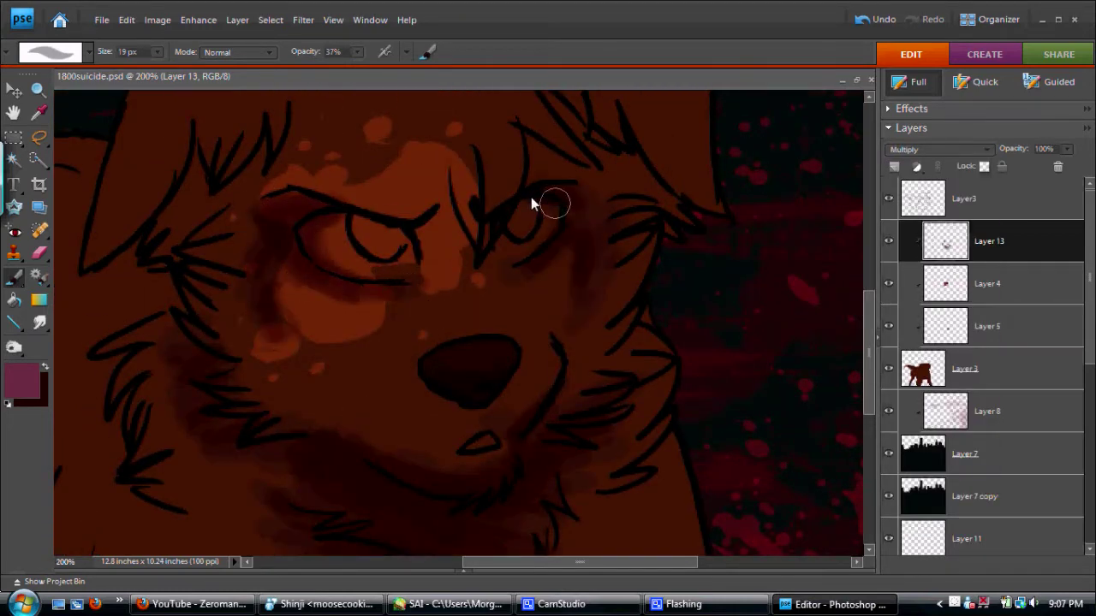
Scroll and pan around the canvas to inspect the dog's face, ears and body
{"action": "scroll", "coordinate": [685, 376], "scroll_direction": "up", "scroll_amount": 5}
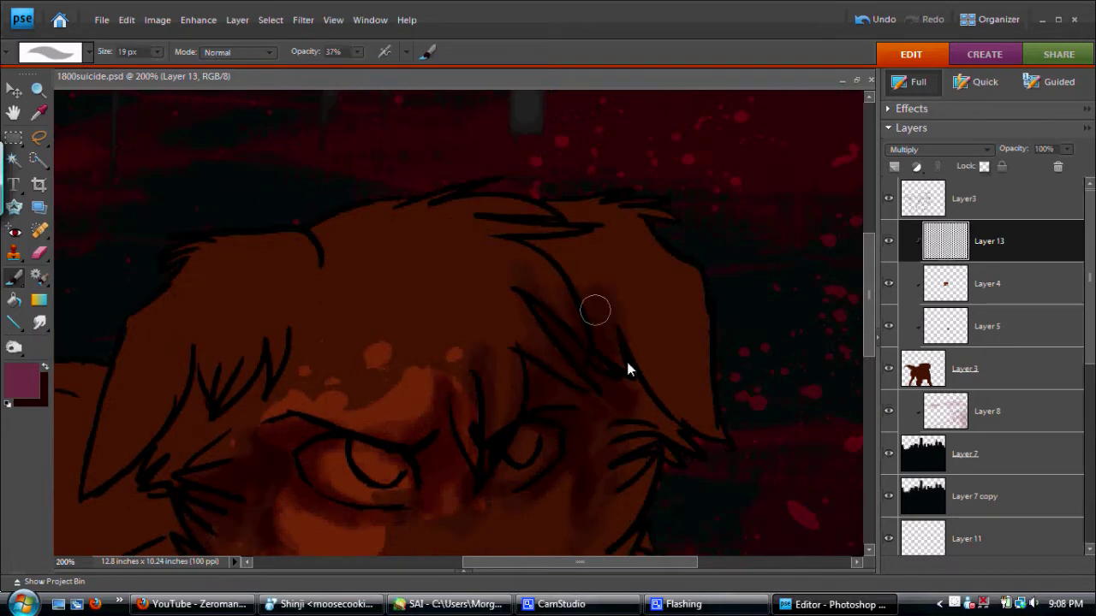
{"action": "scroll", "coordinate": [625, 342], "scroll_direction": "down", "scroll_amount": 3}
{"action": "scroll", "coordinate": [837, 429], "scroll_direction": "down", "scroll_amount": 3}
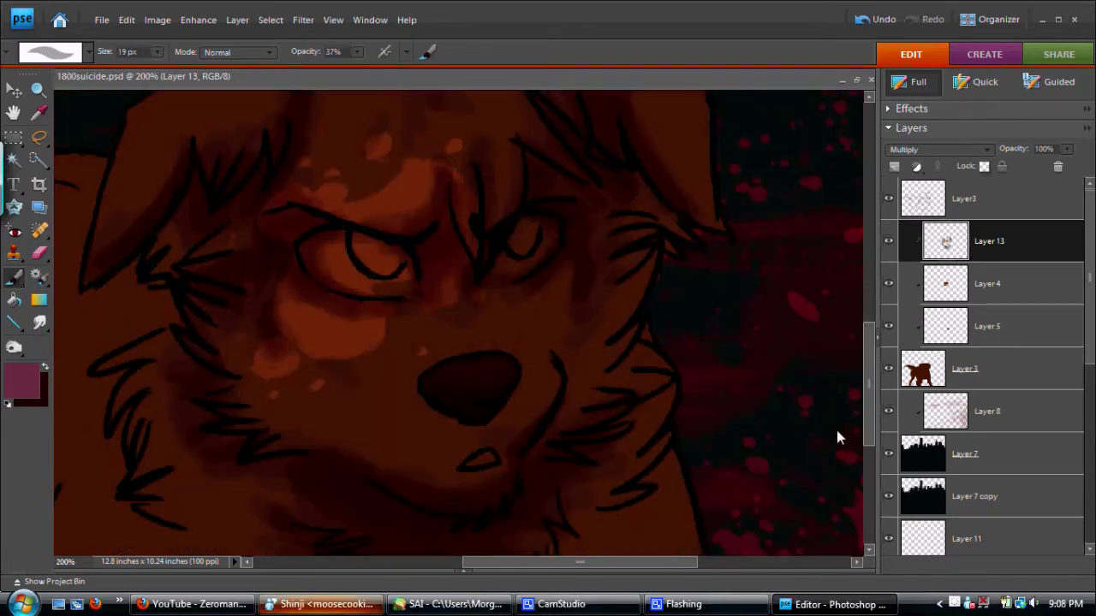
{"action": "scroll", "coordinate": [511, 404], "scroll_direction": "down", "scroll_amount": 3}
{"action": "scroll", "coordinate": [637, 441], "scroll_direction": "down", "scroll_amount": 3}
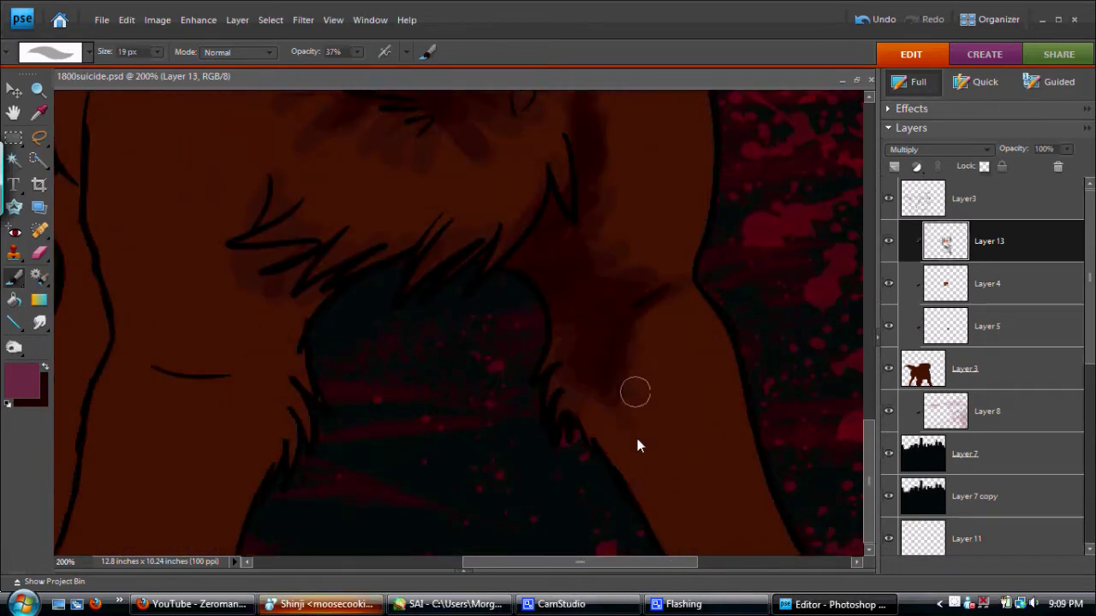
{"action": "left_click_drag", "start_coordinate": [555, 561], "coordinate": [455, 561]}
{"action": "scroll", "coordinate": [867, 408], "scroll_direction": "up", "scroll_amount": 3}
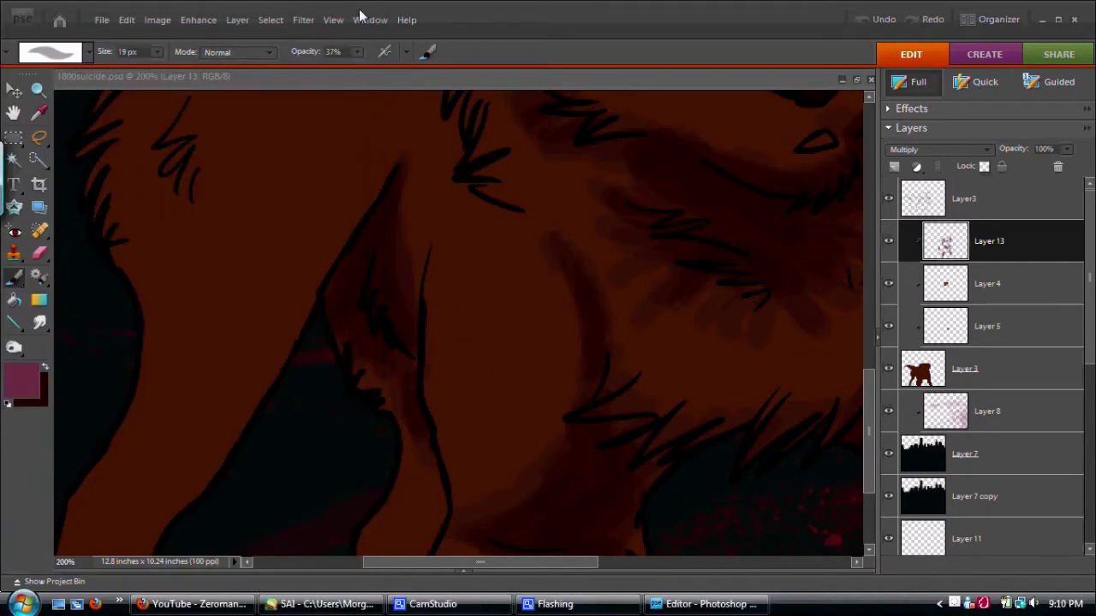
{"action": "scroll", "coordinate": [506, 491], "scroll_direction": "left", "scroll_amount": 5}
{"action": "scroll", "coordinate": [710, 245], "scroll_direction": "up", "scroll_amount": 5}
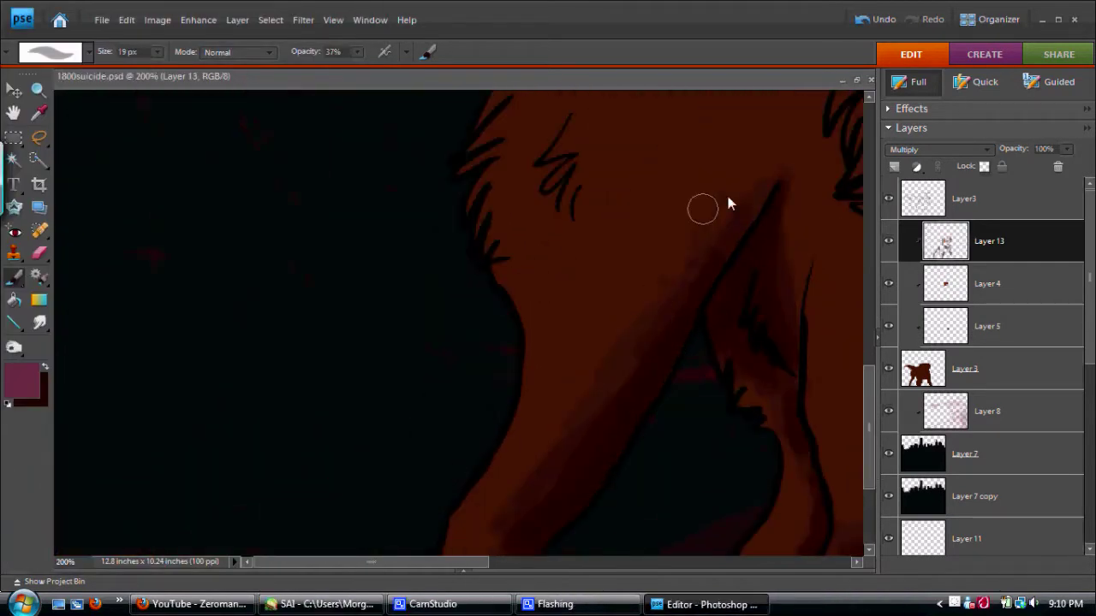
{"action": "scroll", "coordinate": [766, 308], "scroll_direction": "up", "scroll_amount": 5}
{"action": "scroll", "coordinate": [722, 224], "scroll_direction": "up", "scroll_amount": 5}
{"action": "scroll", "coordinate": [839, 518], "scroll_direction": "down", "scroll_amount": 5}
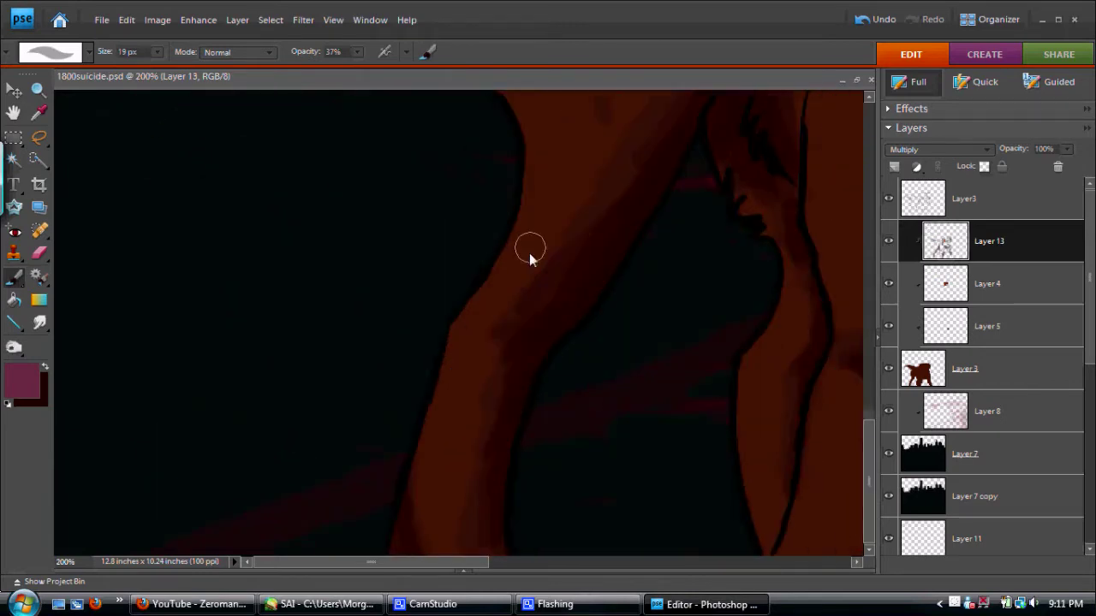
{"action": "scroll", "coordinate": [788, 500], "scroll_direction": "down", "scroll_amount": 3}
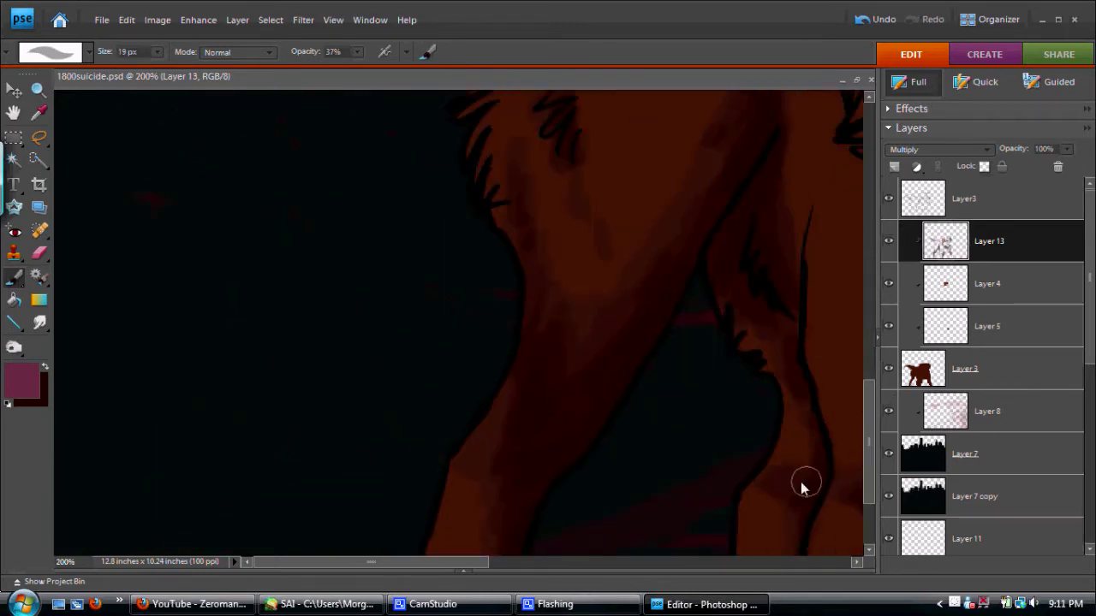
{"action": "scroll", "coordinate": [620, 442], "scroll_direction": "up", "scroll_amount": 5}
{"action": "scroll", "coordinate": [330, 450], "scroll_direction": "up", "scroll_amount": 5}
{"action": "scroll", "coordinate": [398, 475], "scroll_direction": "up", "scroll_amount": 2}
Add Layer 14 for Multiply shading on the legs and chest, plus a new highlights layer
{"action": "key", "text": "ctrl+shift+alt+n"}
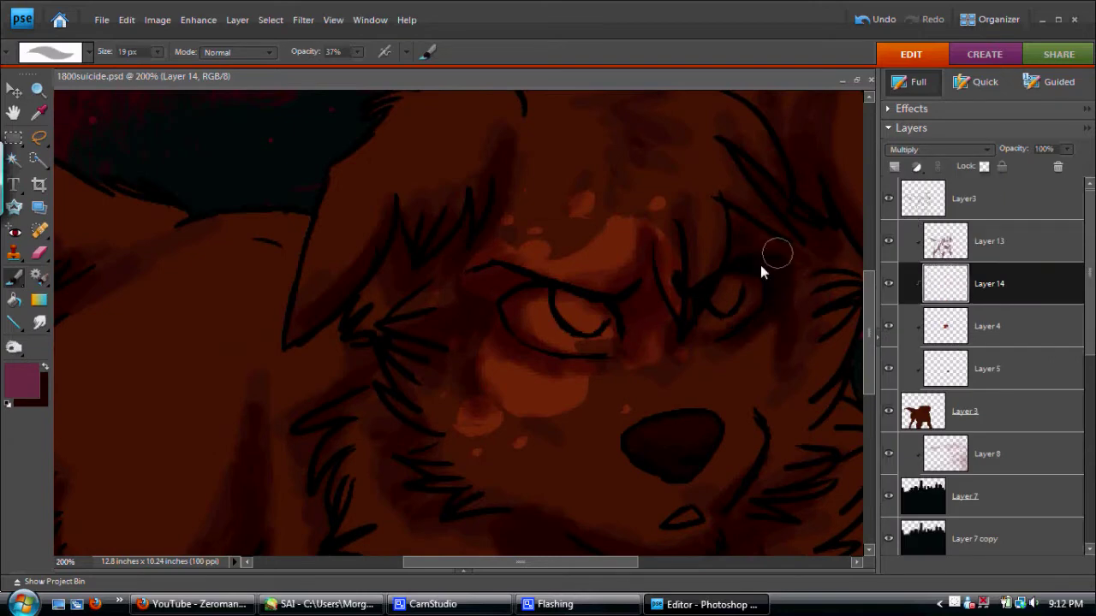
{"action": "scroll", "coordinate": [611, 313], "scroll_direction": "down", "scroll_amount": 5}
{"action": "scroll", "coordinate": [468, 335], "scroll_direction": "down", "scroll_amount": 5}
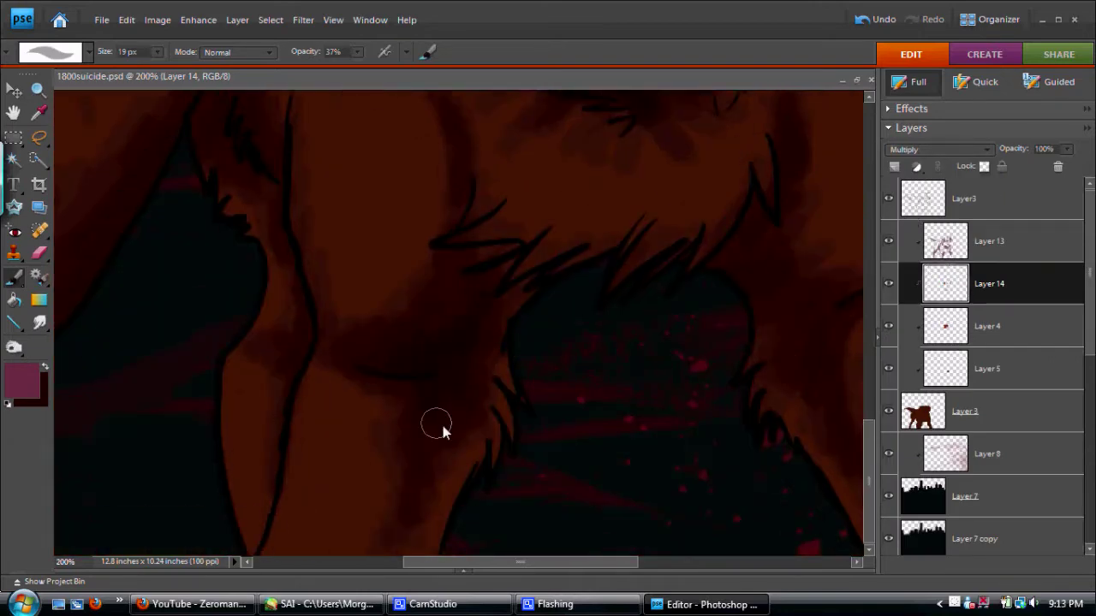
{"action": "scroll", "coordinate": [560, 237], "scroll_direction": "left", "scroll_amount": 3}
{"action": "scroll", "coordinate": [357, 291], "scroll_direction": "down", "scroll_amount": 3}
{"action": "scroll", "coordinate": [357, 291], "scroll_direction": "up", "scroll_amount": 2}
{"action": "scroll", "coordinate": [501, 342], "scroll_direction": "up", "scroll_amount": 3}
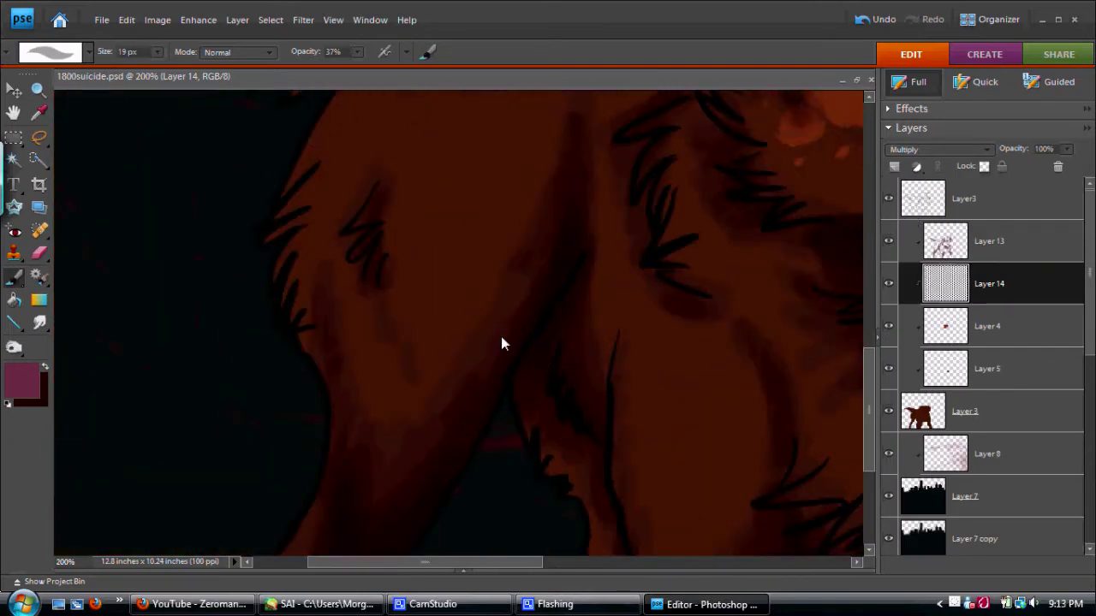
{"action": "scroll", "coordinate": [878, 419], "scroll_direction": "up", "scroll_amount": 3}
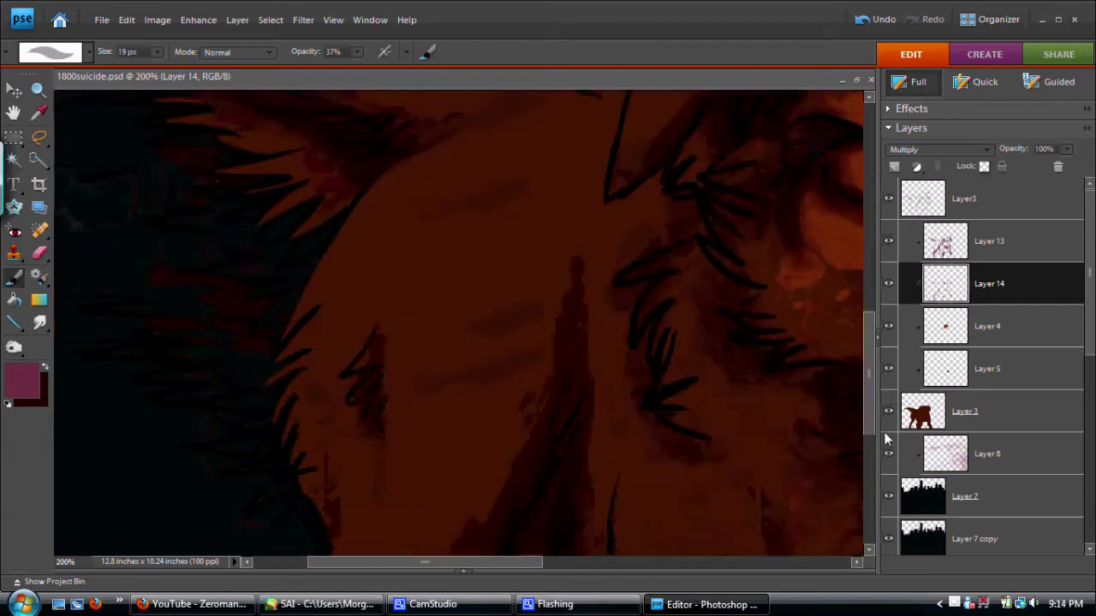
{"action": "key", "text": "ctrl+shift+alt+n"}
{"action": "left_click", "coordinate": [22, 381]}
Set Layer 15 to Screen at 39% and brush light-brown highlights over the ear and head
{"action": "left_click", "coordinate": [966, 237]}
{"action": "left_click_drag", "start_coordinate": [1066, 149], "coordinate": [1018, 162]}
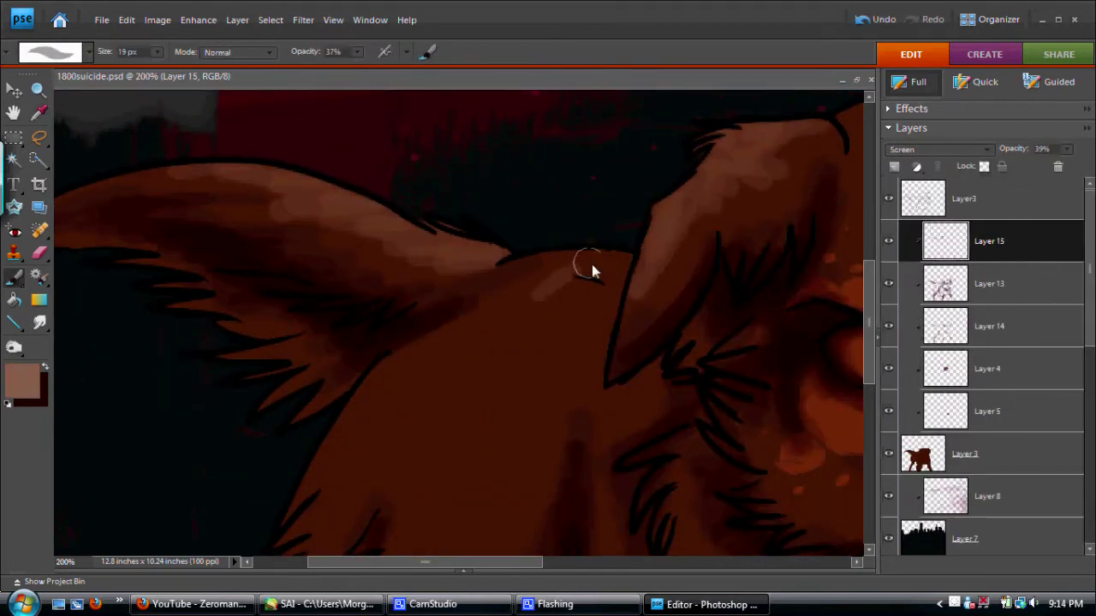
{"action": "scroll", "coordinate": [592, 264], "scroll_direction": "down", "scroll_amount": 3}
{"action": "left_click_drag", "start_coordinate": [563, 255], "coordinate": [338, 362]}
{"action": "key", "text": "Tab"}
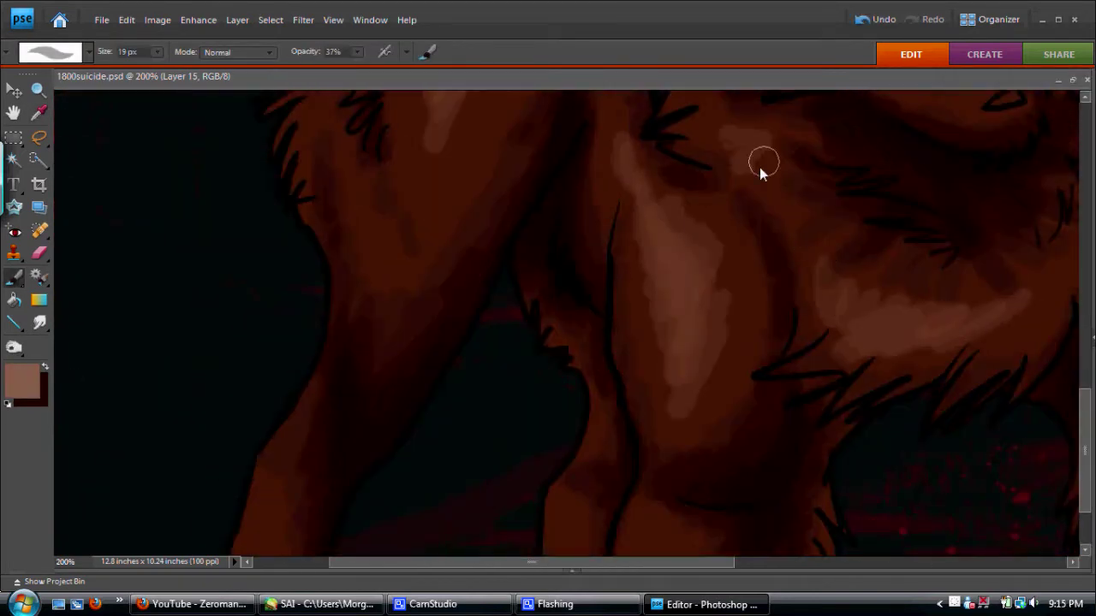
{"action": "left_click_drag", "start_coordinate": [762, 163], "coordinate": [558, 362]}
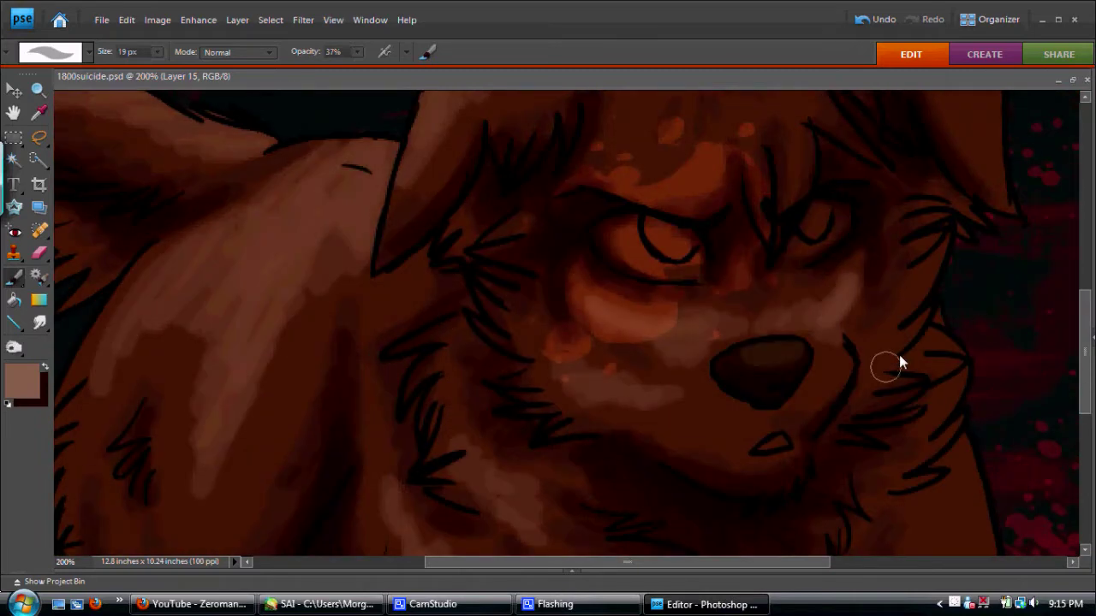
{"action": "scroll", "coordinate": [631, 260], "scroll_direction": "up", "scroll_amount": 3}
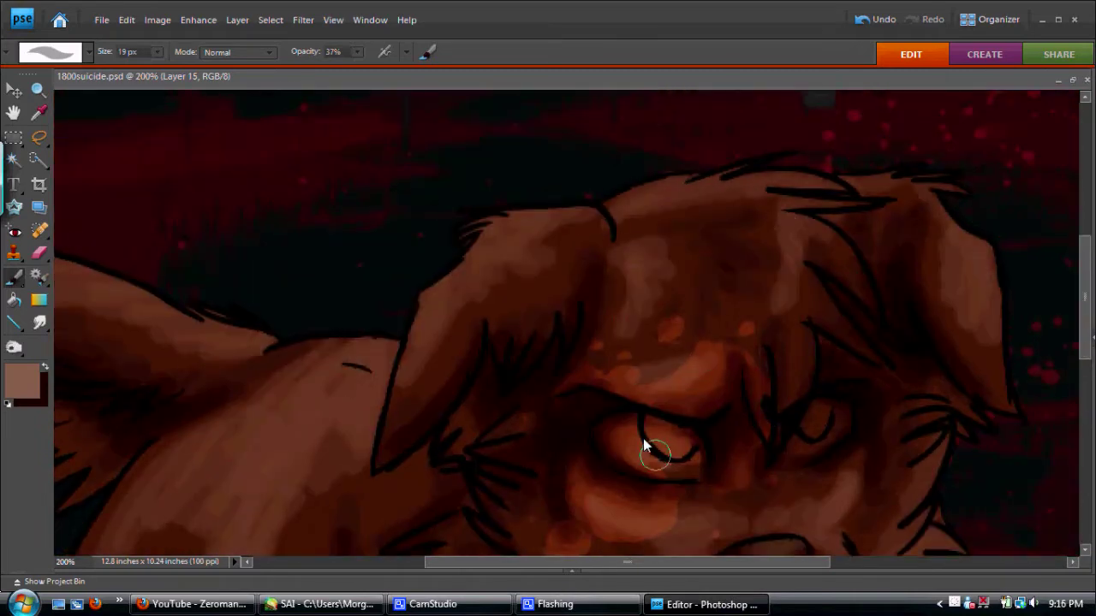
{"action": "scroll", "coordinate": [646, 446], "scroll_direction": "down", "scroll_amount": 5}
{"action": "scroll", "coordinate": [435, 506], "scroll_direction": "right", "scroll_amount": 3}
{"action": "scroll", "coordinate": [656, 409], "scroll_direction": "up", "scroll_amount": 3}
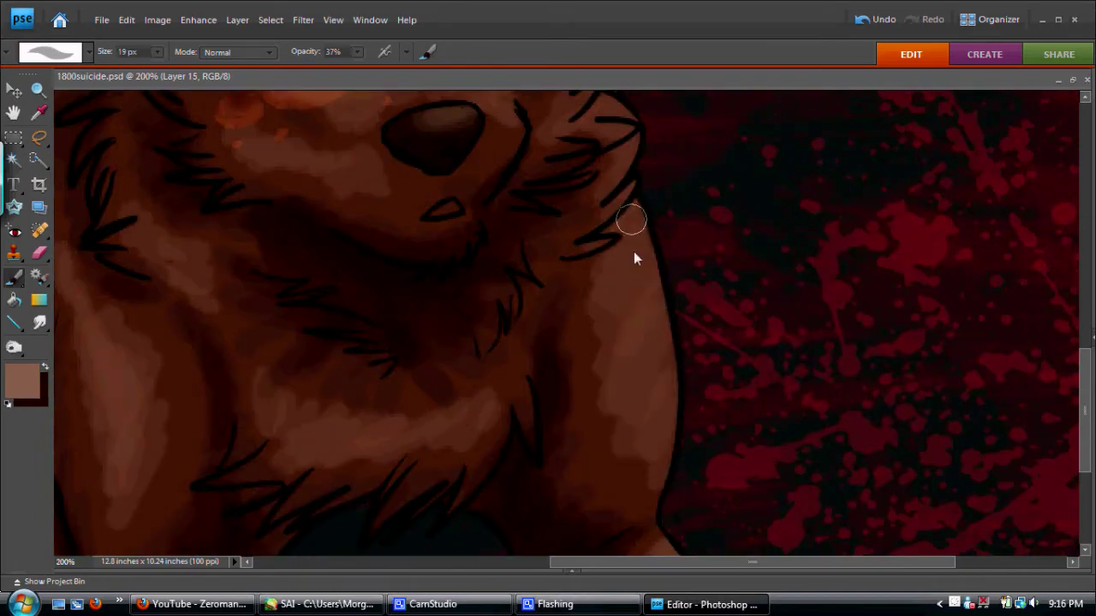
{"action": "scroll", "coordinate": [633, 257], "scroll_direction": "up", "scroll_amount": 5}
Restore the panels and add Layer 16 (Screen, 49%) and Layer 17 for the eye whites
{"action": "key", "text": "Tab"}
{"action": "left_click", "coordinate": [984, 284]}
{"action": "scroll", "coordinate": [345, 195], "scroll_direction": "up", "scroll_amount": 2}
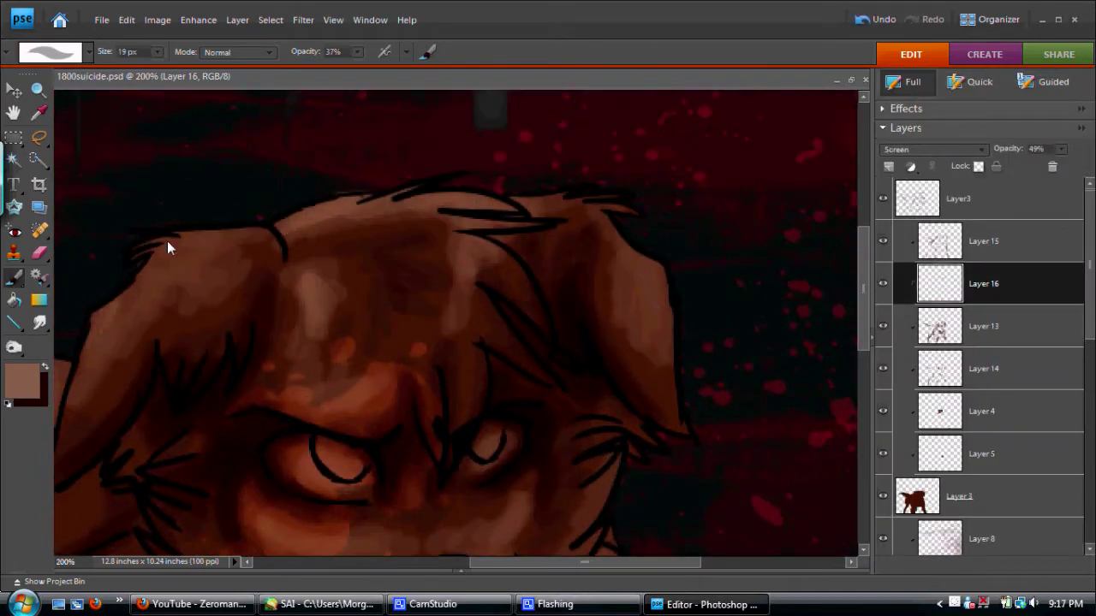
{"action": "scroll", "coordinate": [339, 387], "scroll_direction": "down", "scroll_amount": 3}
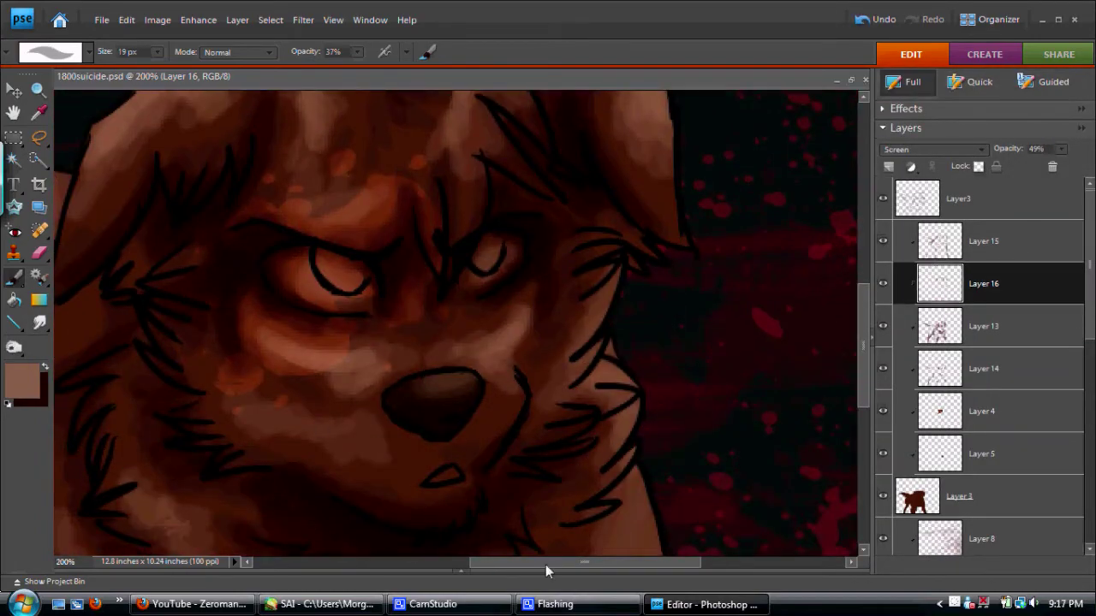
{"action": "scroll", "coordinate": [866, 355], "scroll_direction": "left", "scroll_amount": 5}
{"action": "scroll", "coordinate": [554, 556], "scroll_direction": "down", "scroll_amount": 5}
{"action": "scroll", "coordinate": [746, 197], "scroll_direction": "up", "scroll_amount": 3}
{"action": "scroll", "coordinate": [860, 343], "scroll_direction": "up", "scroll_amount": 3}
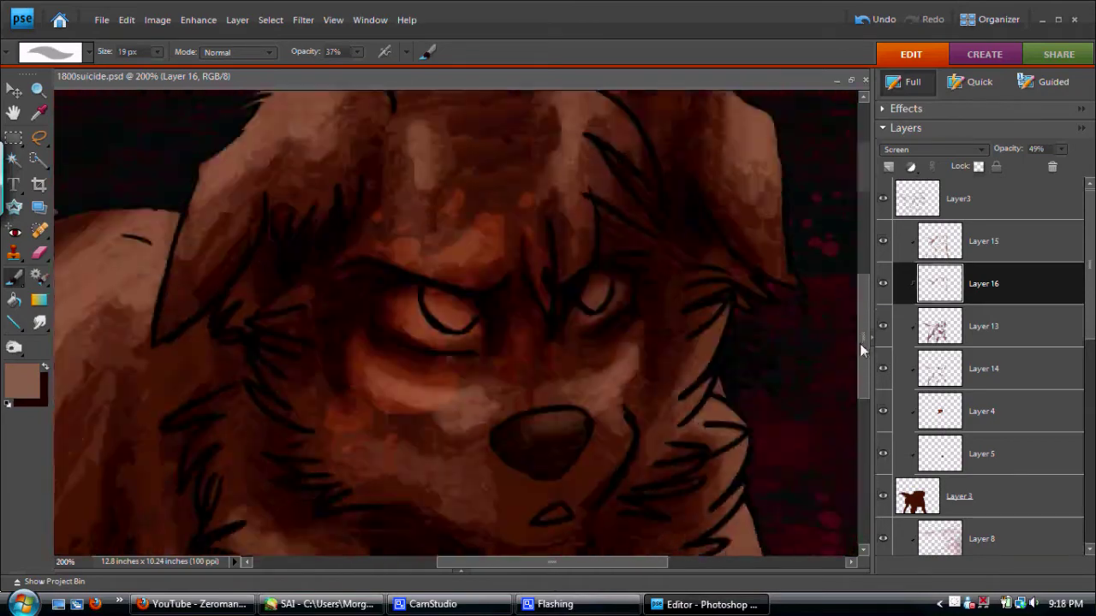
{"action": "scroll", "coordinate": [454, 326], "scroll_direction": "down", "scroll_amount": 4}
{"action": "key", "text": "ctrl+shift+alt+n"}
{"action": "scroll", "coordinate": [188, 354], "scroll_direction": "up", "scroll_amount": 2}
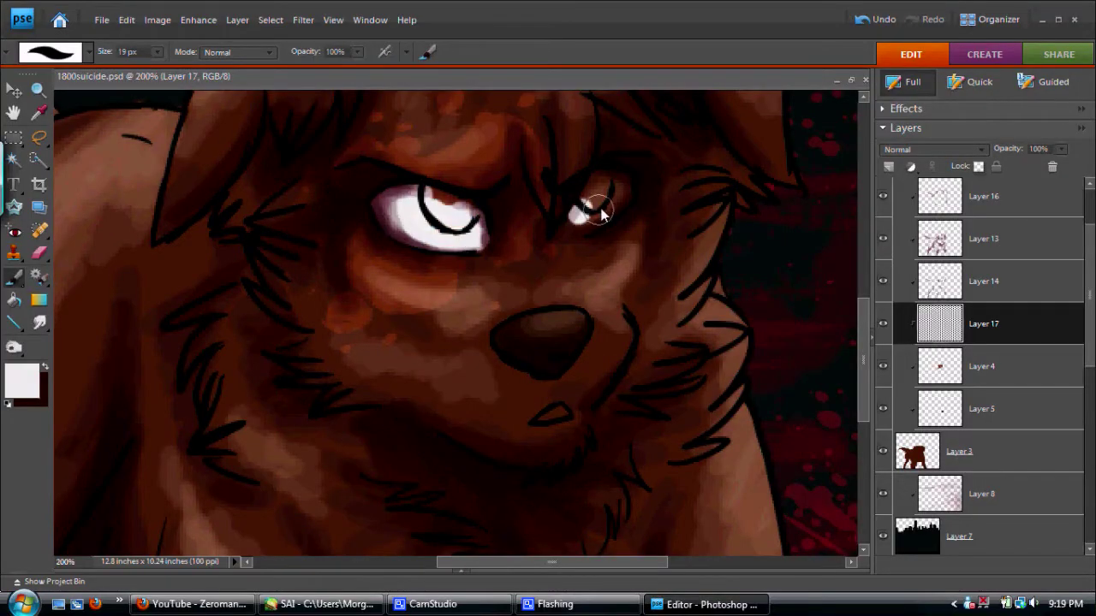
Undo the stray right-eye stroke and add a new blue layer for the irises
{"action": "left_click", "coordinate": [126, 19]}
{"action": "left_click", "coordinate": [149, 38]}
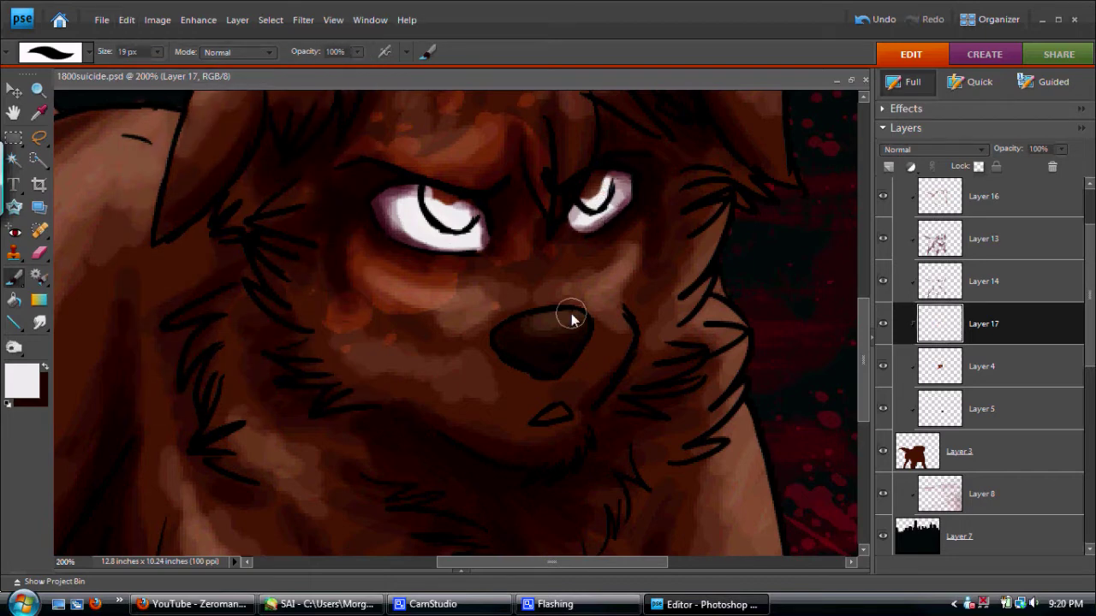
{"action": "key", "text": "ctrl+shift+alt+n"}
{"action": "left_click", "coordinate": [22, 381]}
{"action": "left_click", "coordinate": [771, 295]}
{"action": "left_click", "coordinate": [966, 237]}
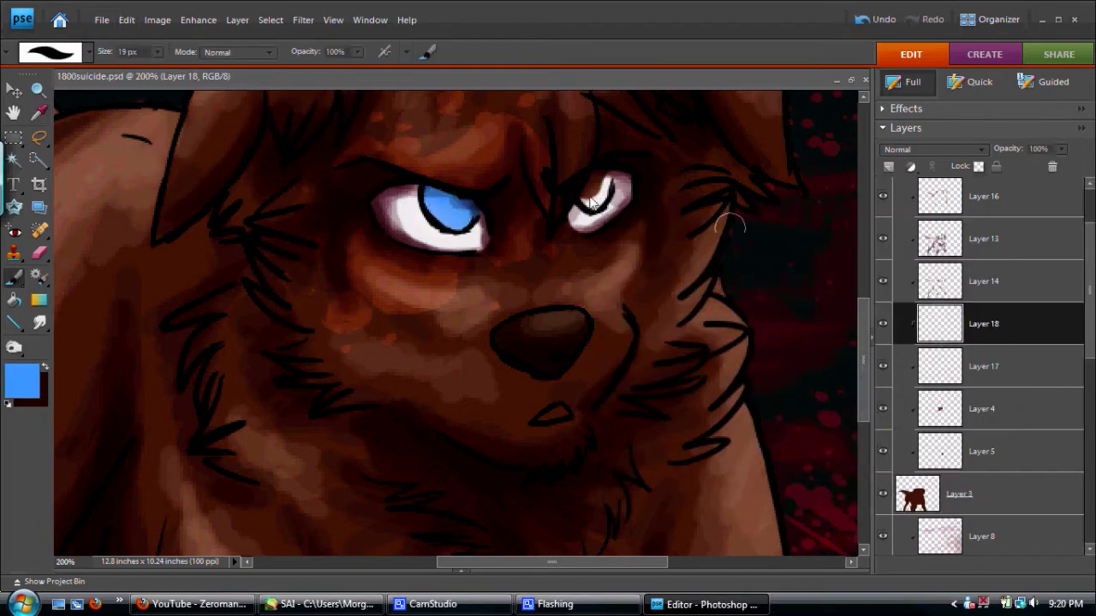
Add new layers for the pupils with a dark navy colour
{"action": "key", "text": "ctrl+shift+alt+n"}
{"action": "left_click", "coordinate": [238, 20]}
{"action": "left_click", "coordinate": [411, 37]}
{"action": "left_click", "coordinate": [22, 381]}
{"action": "left_click", "coordinate": [799, 441]}
{"action": "left_click", "coordinate": [966, 238]}
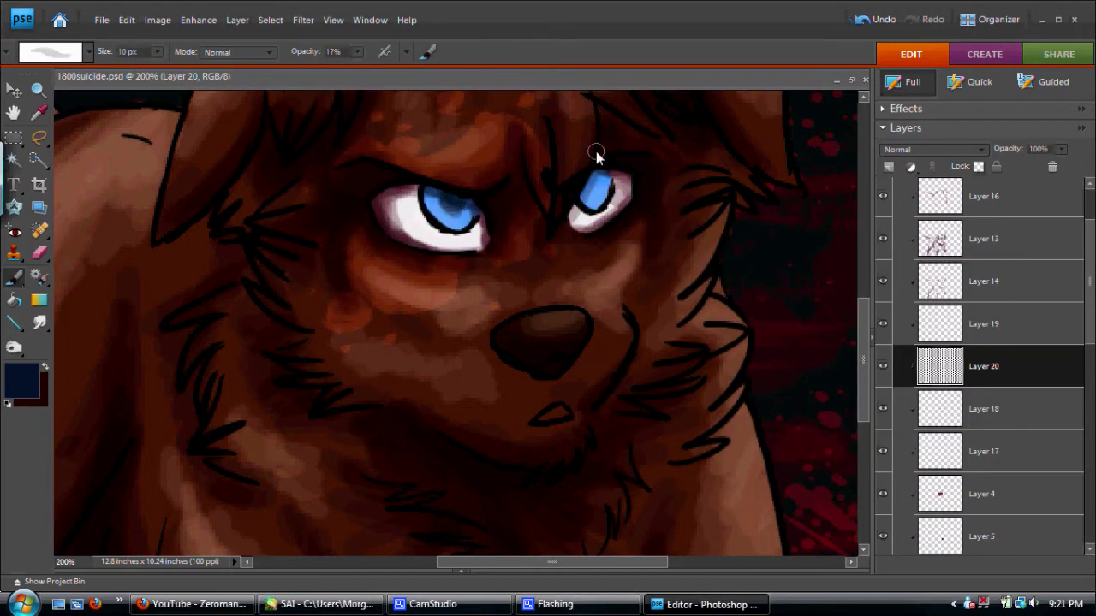
On Layer 19, use 3–9 px brushes and a lighter blue for the eye highlights
{"action": "key", "text": "alt+bracketright"}
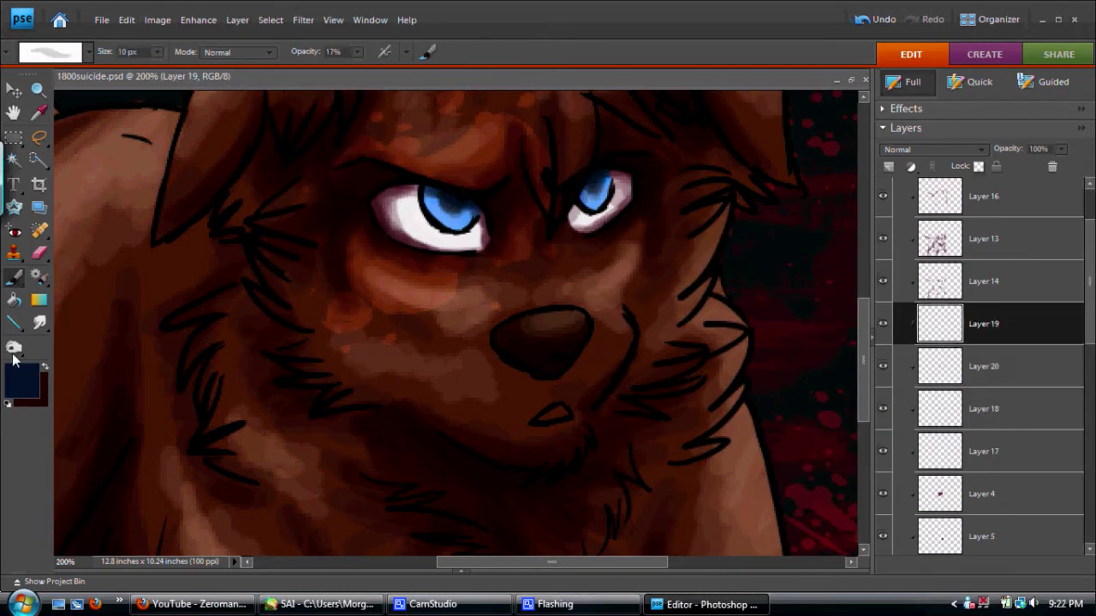
{"action": "left_click_drag", "start_coordinate": [156, 52], "coordinate": [153, 70]}
{"action": "left_click", "coordinate": [88, 51]}
{"action": "left_click", "coordinate": [24, 92]}
{"action": "left_click", "coordinate": [22, 381]}
{"action": "left_click", "coordinate": [968, 237]}
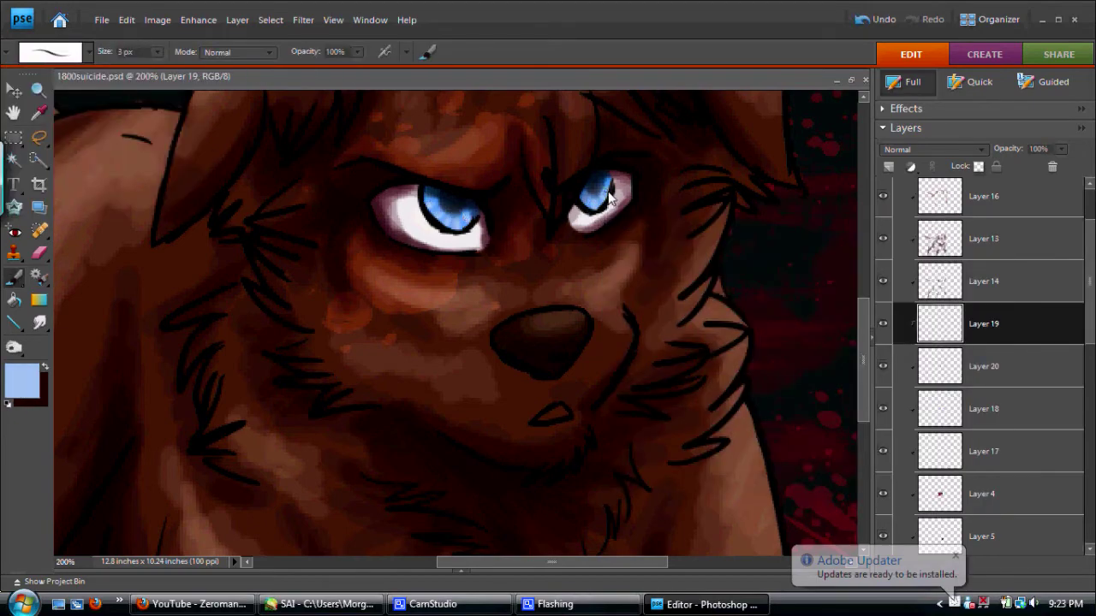
{"action": "left_click", "coordinate": [89, 52]}
{"action": "left_click", "coordinate": [51, 102]}
{"action": "left_click", "coordinate": [358, 53]}
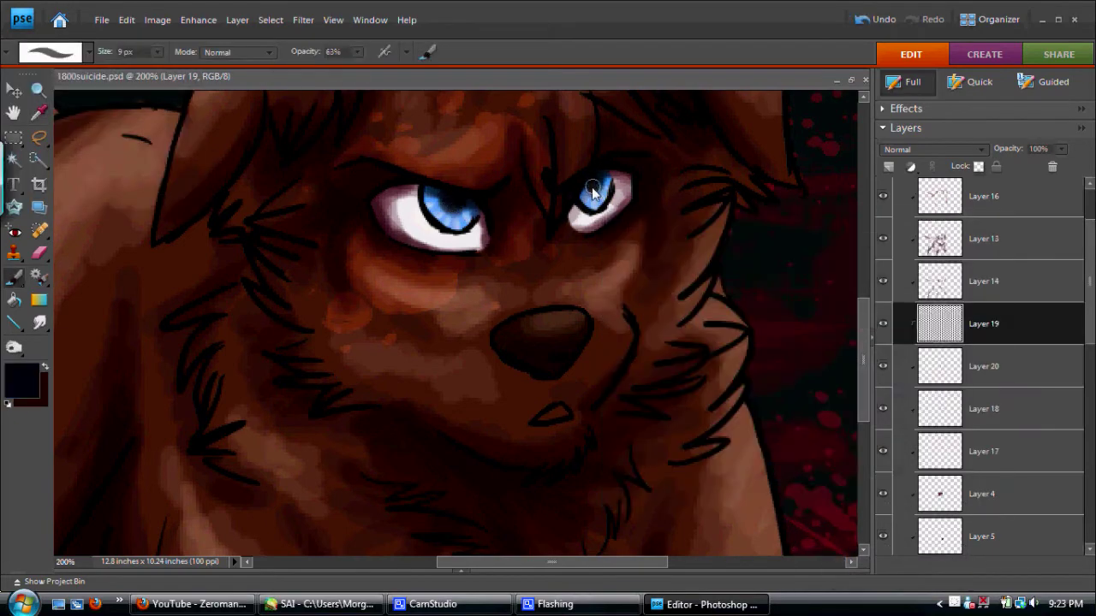
Pick a dark reddish-brown and add new layers for the mouth at the top of the stack
{"action": "left_click", "coordinate": [21, 381]}
{"action": "left_click", "coordinate": [834, 484]}
{"action": "key", "text": "Return"}
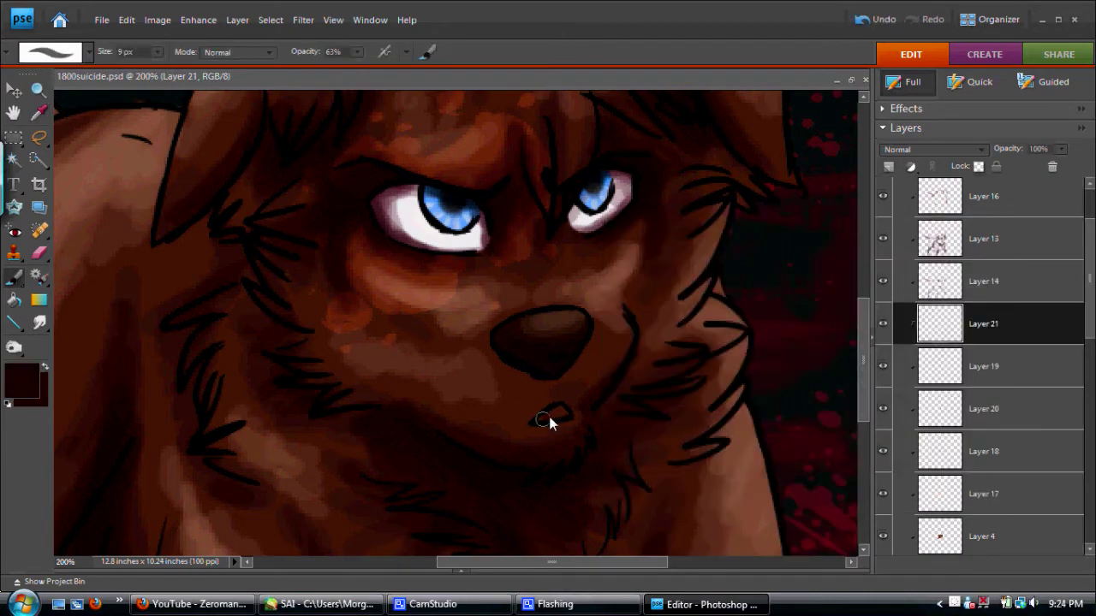
{"action": "key", "text": "ctrl+shift+alt+n"}
{"action": "left_click", "coordinate": [412, 198], "text": "alt"}
{"action": "left_click", "coordinate": [303, 20]}
Blur the eye layer into a glow and ready a dark red brush on a new blood layer
{"action": "left_click", "coordinate": [492, 112]}
{"action": "key", "text": "Return"}
{"action": "key", "text": "ctrl+shift+alt+n"}
{"action": "left_click", "coordinate": [22, 381]}
{"action": "left_click", "coordinate": [798, 340]}
{"action": "key", "text": "Return"}
{"action": "key", "text": "b"}
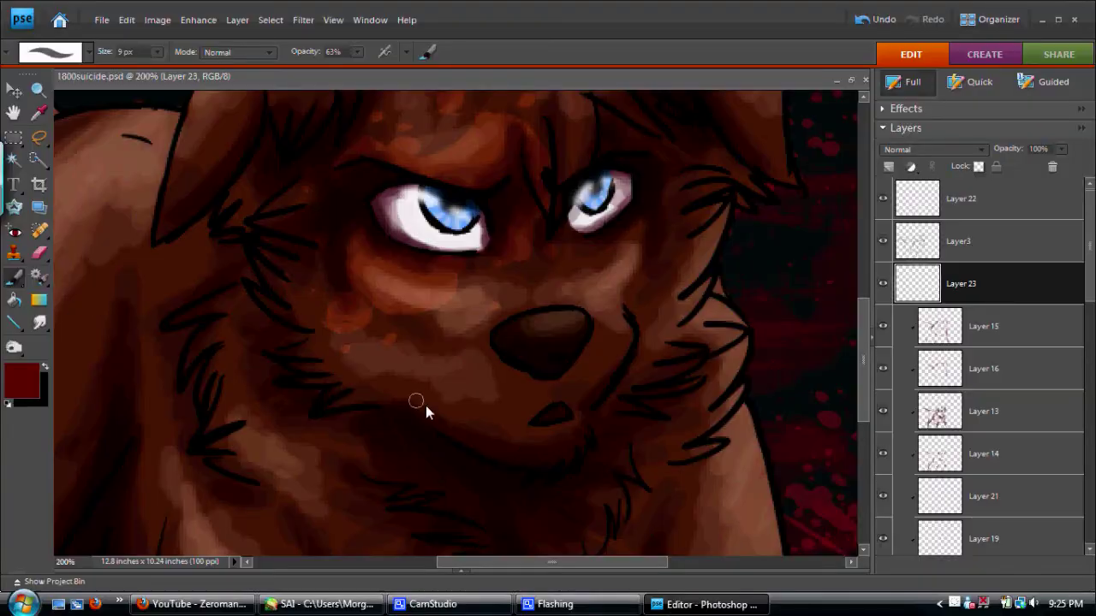
Smear dark red blood across the mouth and muzzle, then pick a darker red on another layer
{"action": "left_click_drag", "start_coordinate": [425, 405], "coordinate": [466, 442]}
{"action": "left_click_drag", "start_coordinate": [411, 408], "coordinate": [529, 448]}
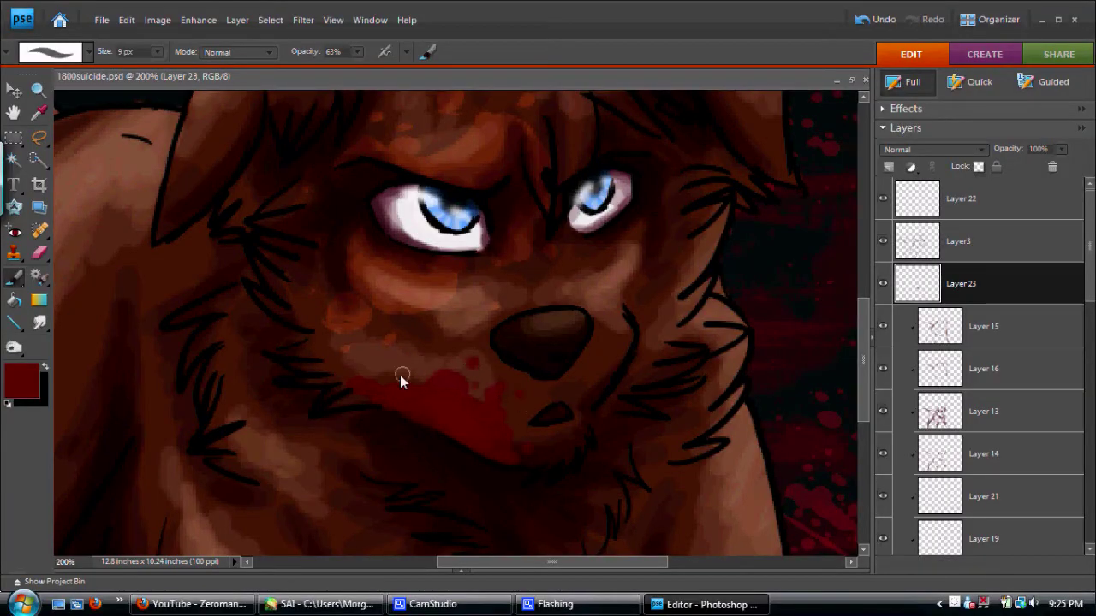
{"action": "left_click", "coordinate": [22, 381]}
{"action": "left_click", "coordinate": [783, 417]}
{"action": "key", "text": "Return"}
{"action": "key", "text": "ctrl+shift+alt+n"}
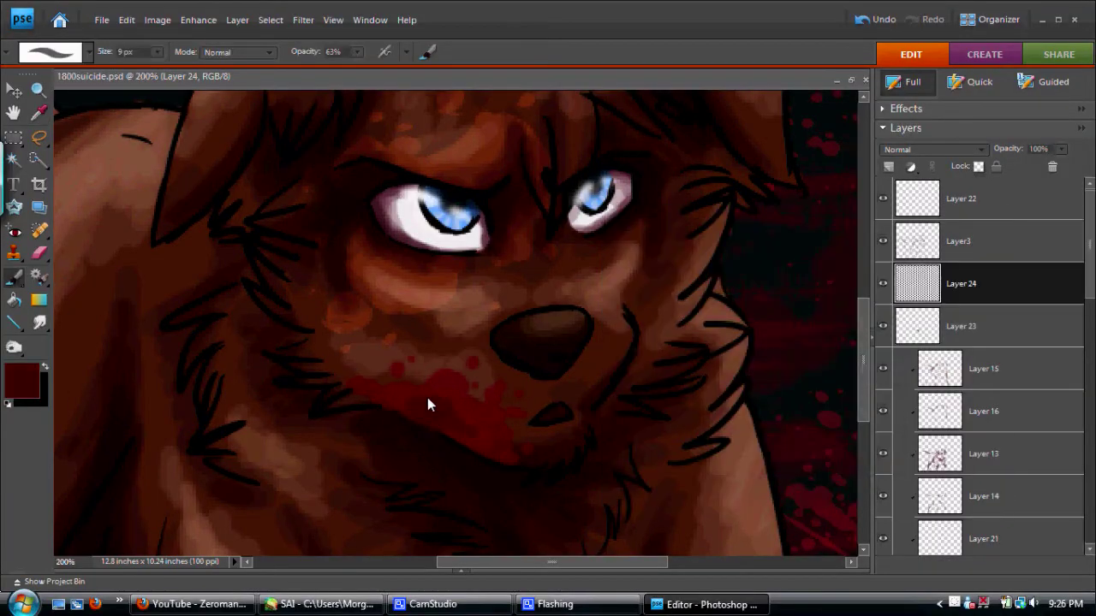